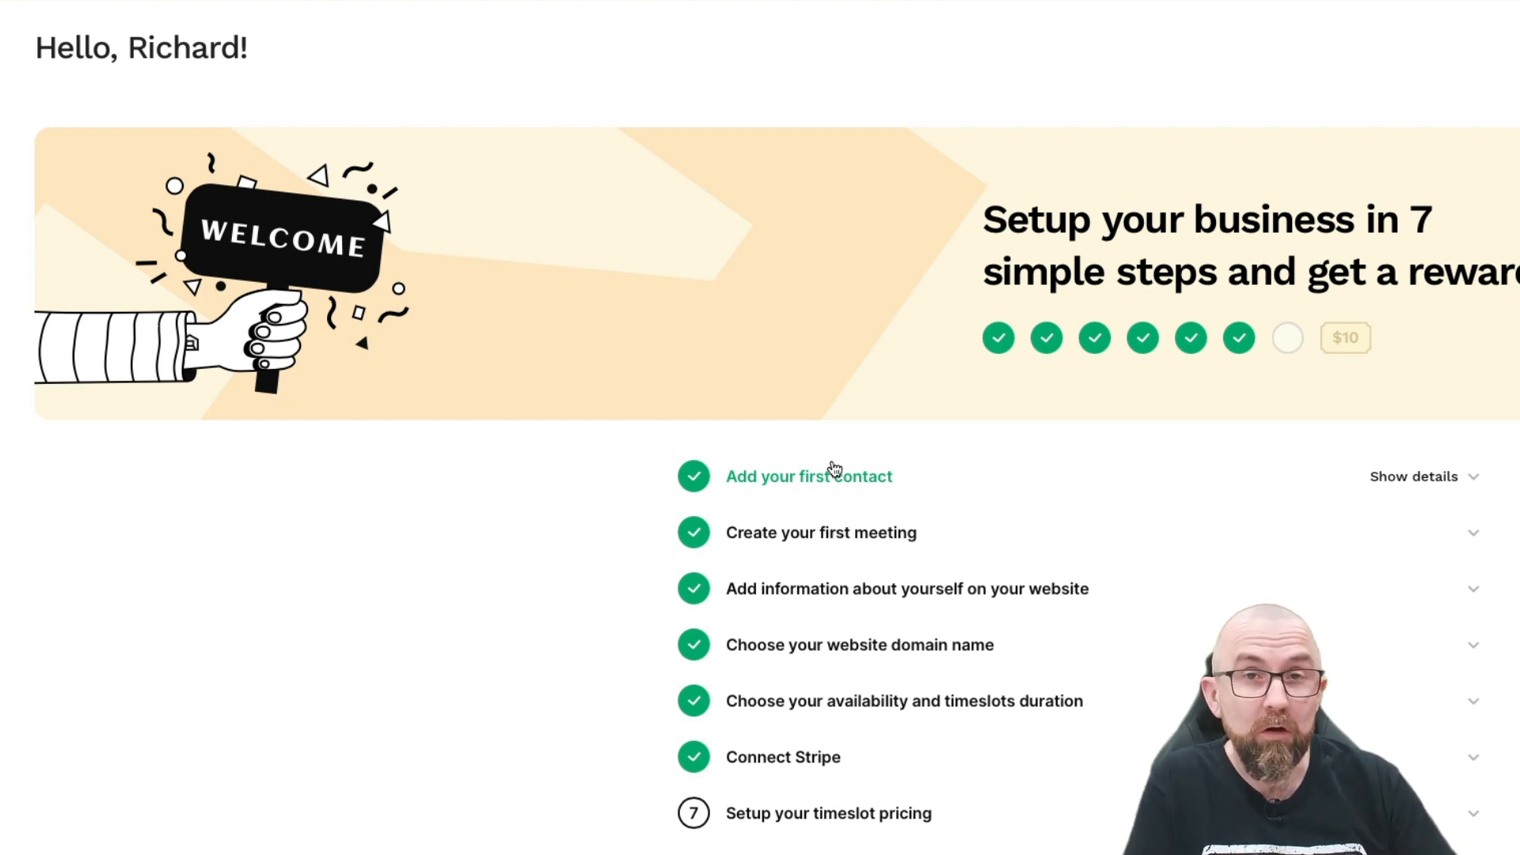
scroll(835, 470, "up", 1)
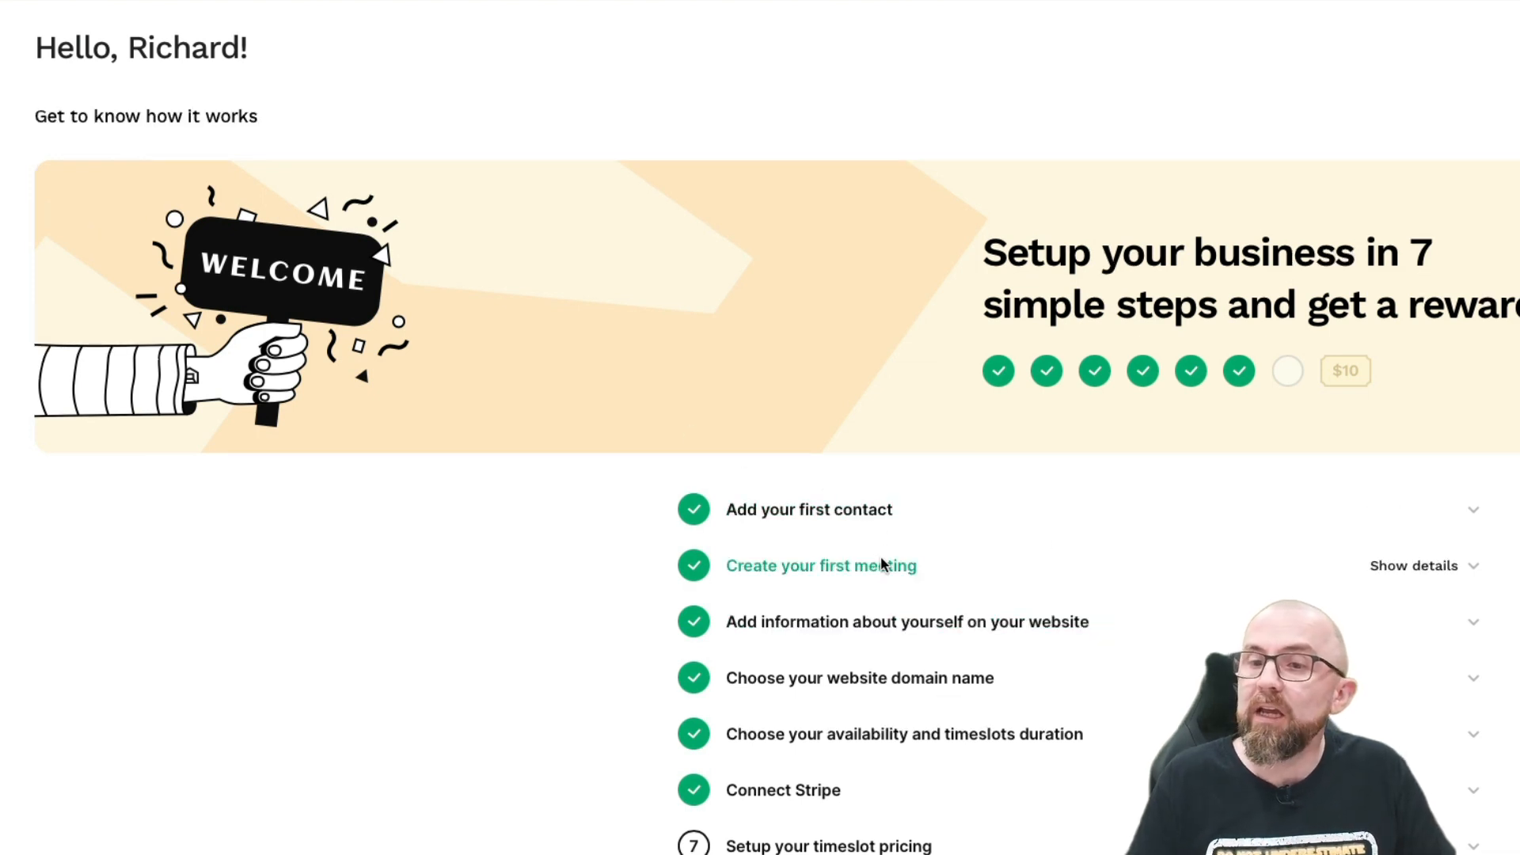
- Expand the 'Create your first meeting' checklist item to reveal its instructions
left_click(1399, 567)
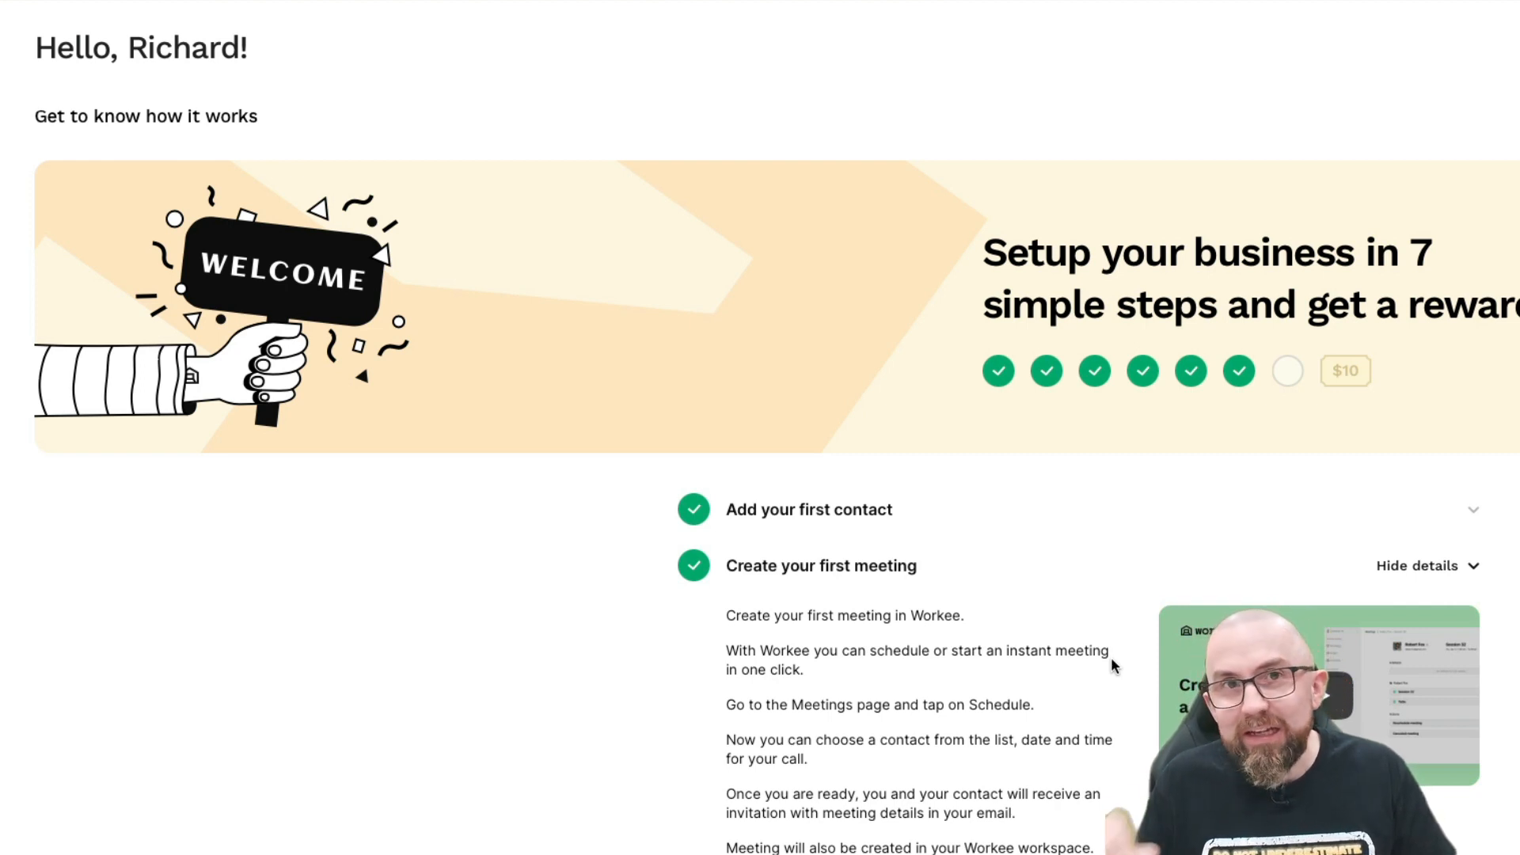
scroll(1104, 661, "down", 3)
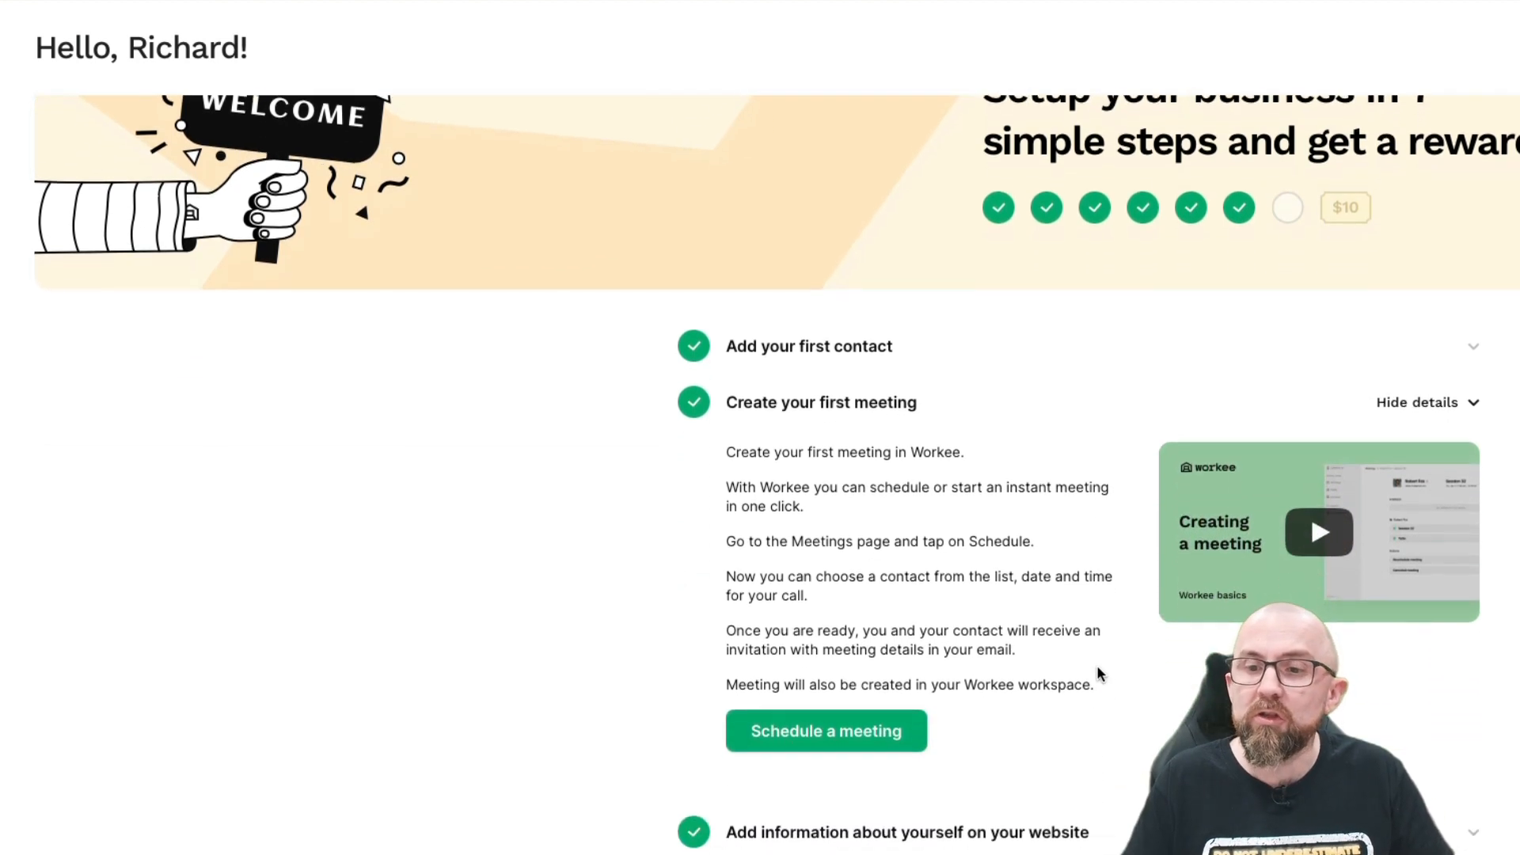
scroll(1097, 665, "down", 3)
scroll(1096, 665, "up", 5)
scroll(1096, 665, "up", 3)
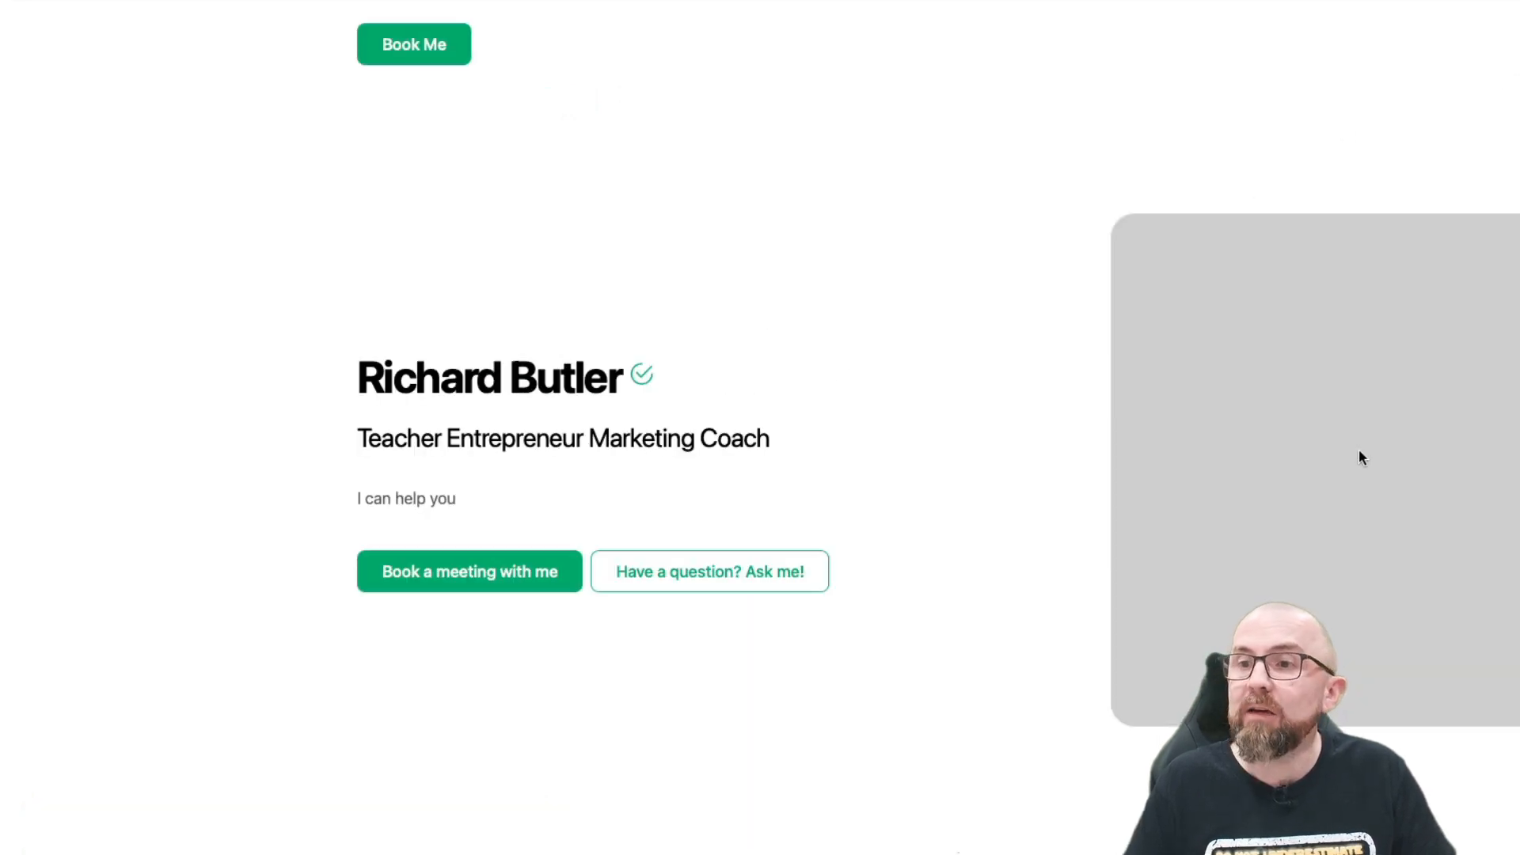
scroll(760, 570, "down", 1)
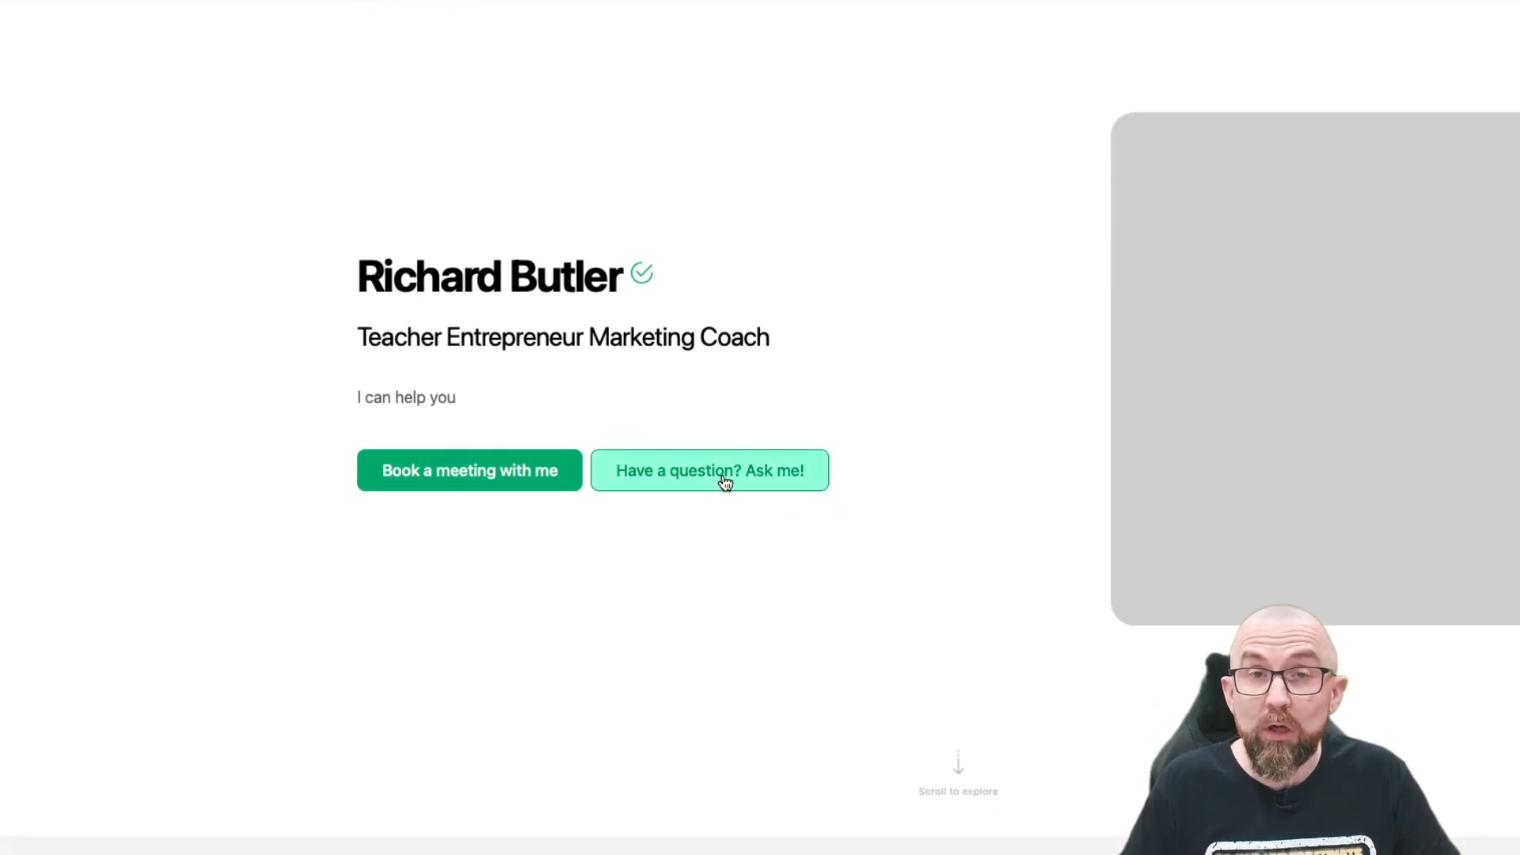
- Book the 11:30 am-12:00 pm slot from the public profile, then abandon the contact form
left_click(518, 475)
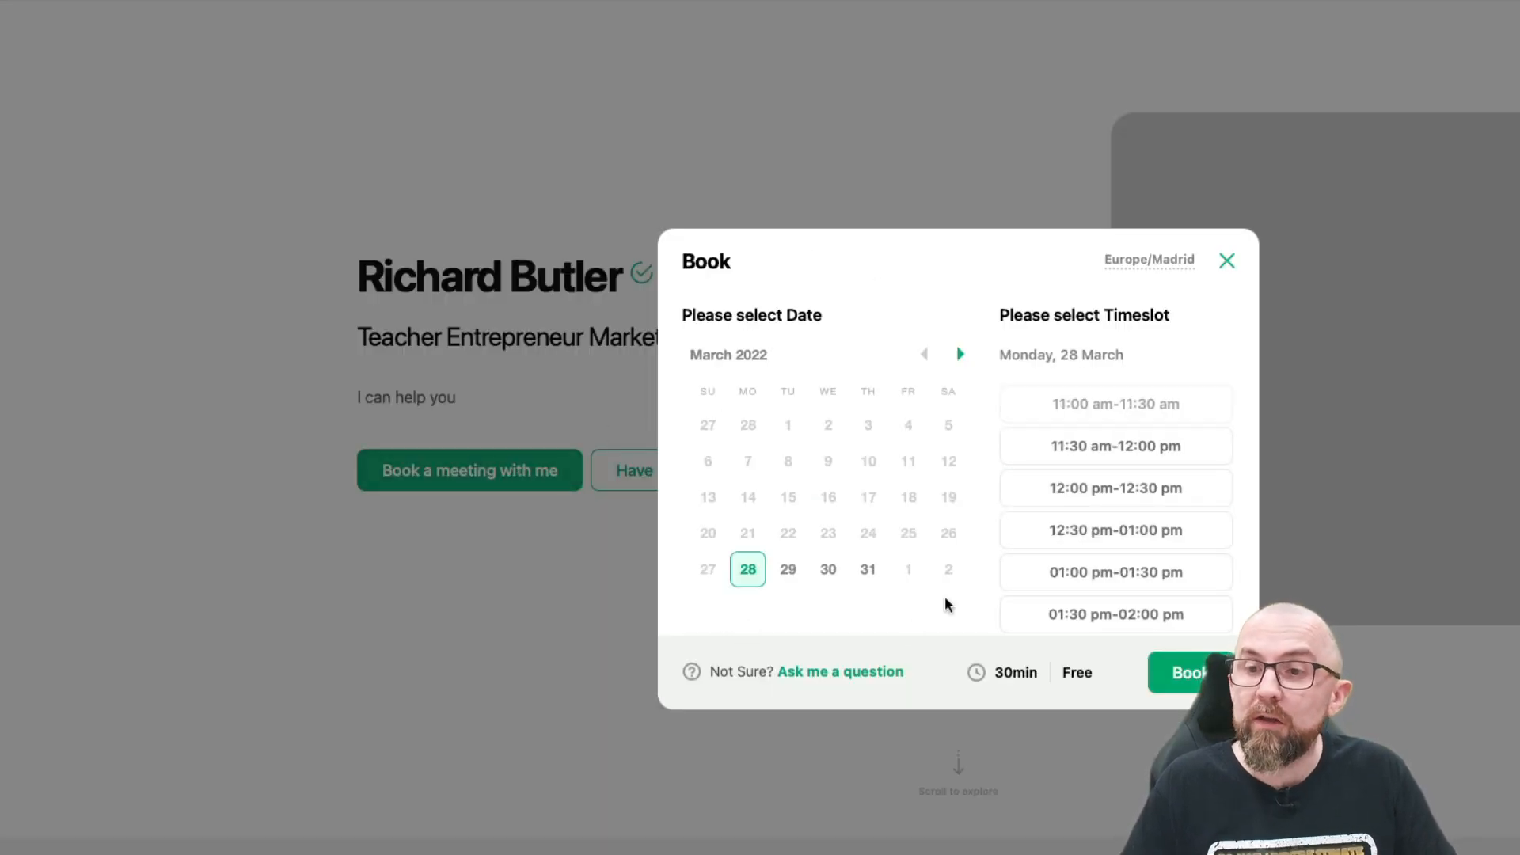
left_click(1116, 445)
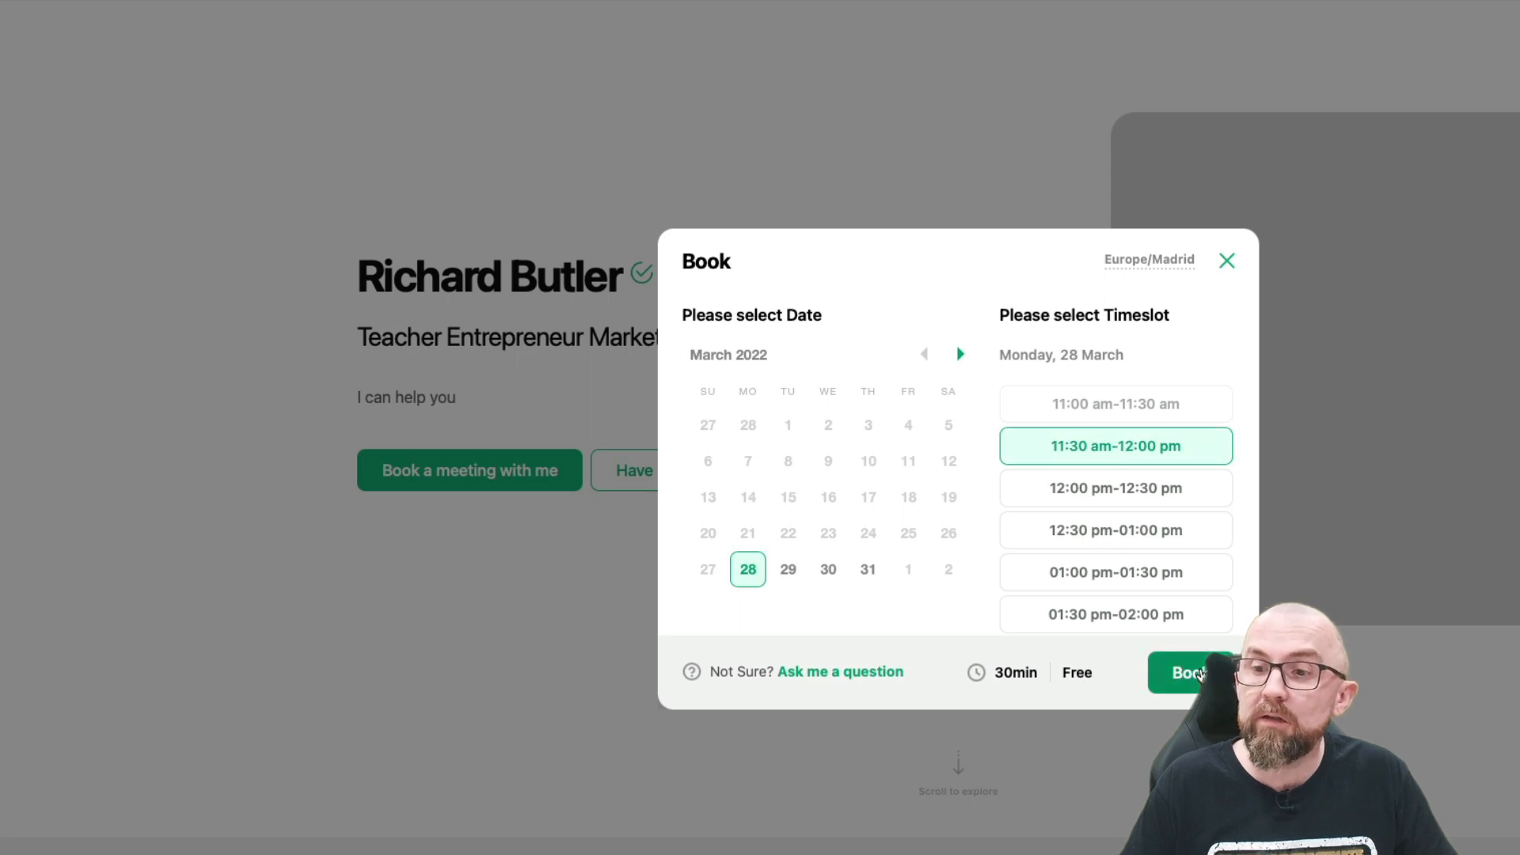
left_click(1190, 672)
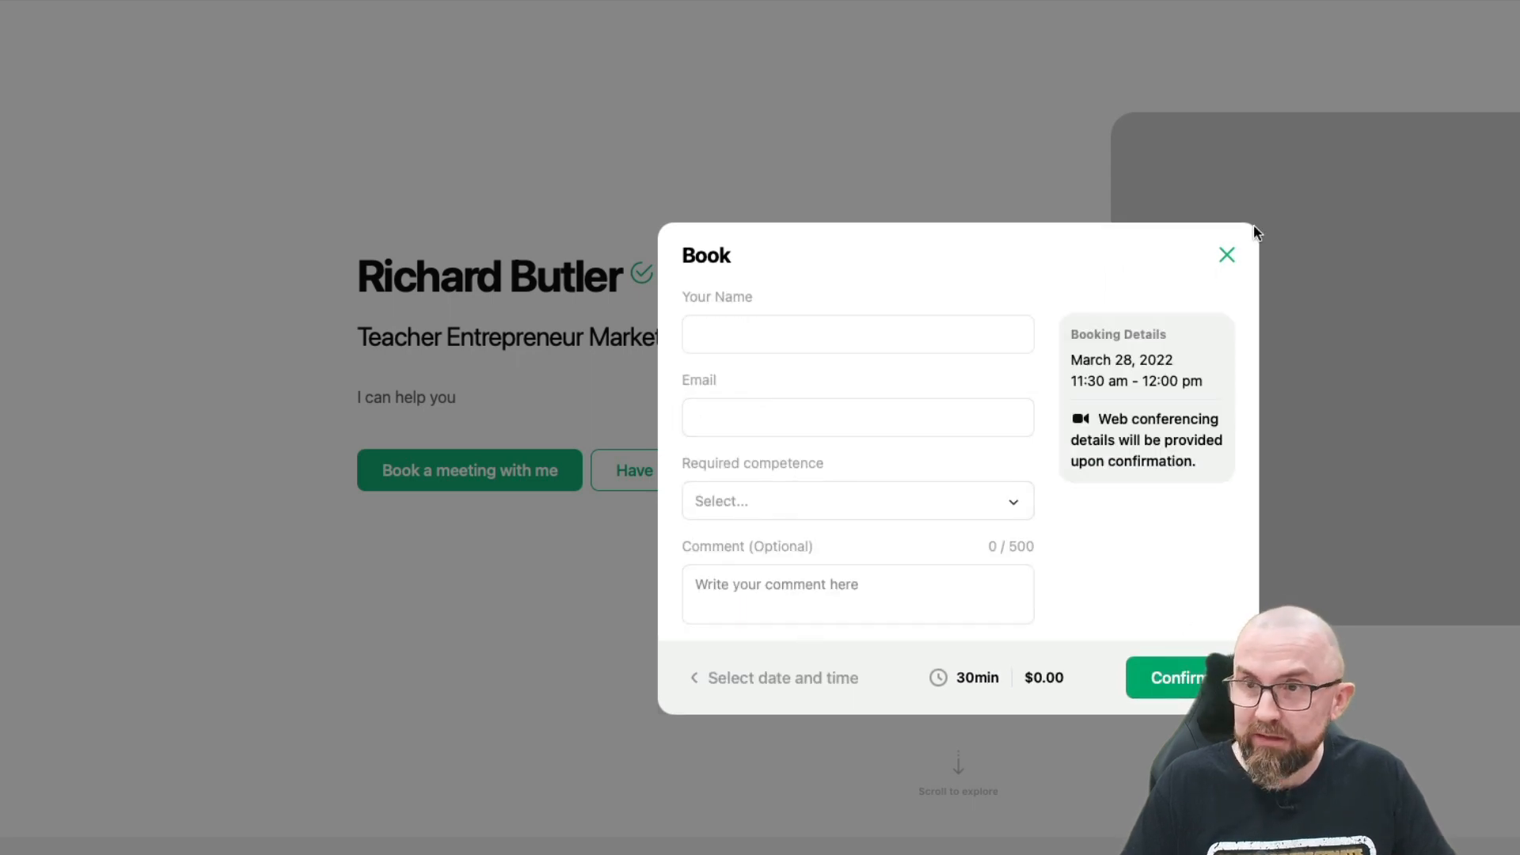
left_click(1224, 258)
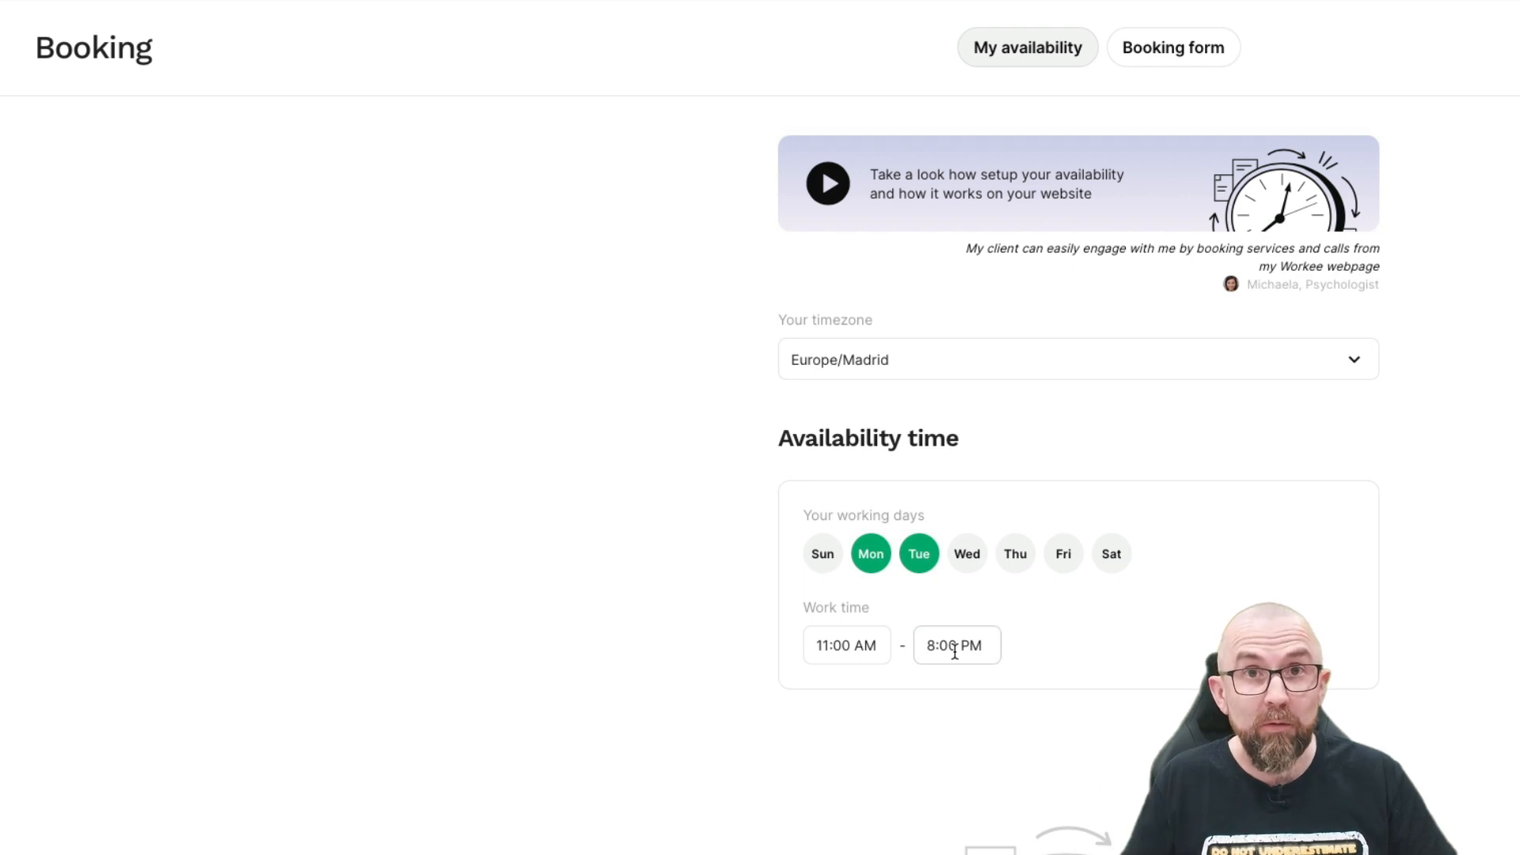
- In the booking form settings, make timeslots paid at 50 $ and 60 minutes long
left_click(1172, 47)
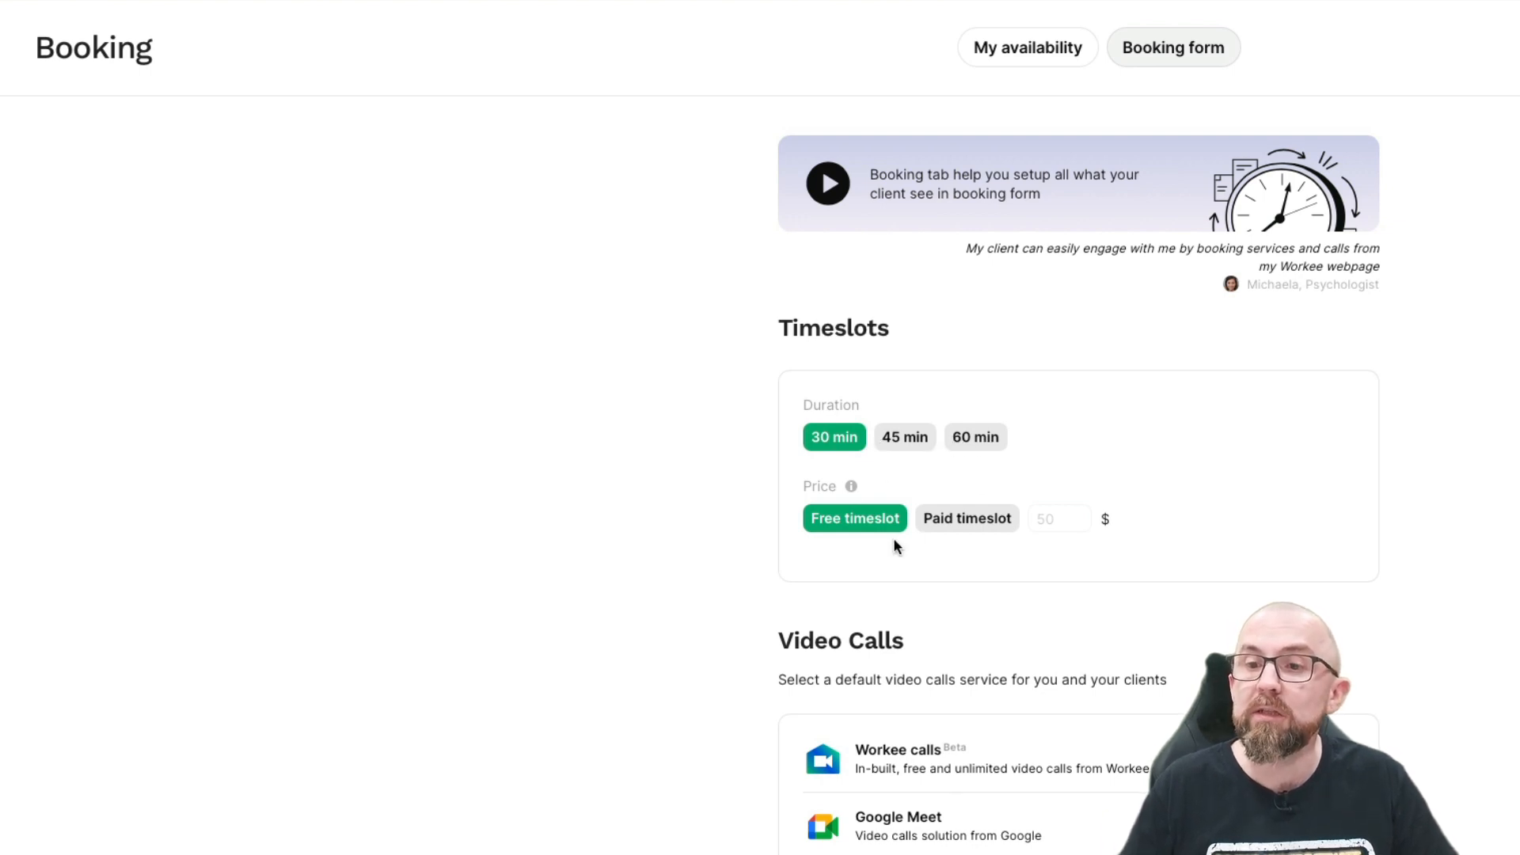
left_click(1003, 527)
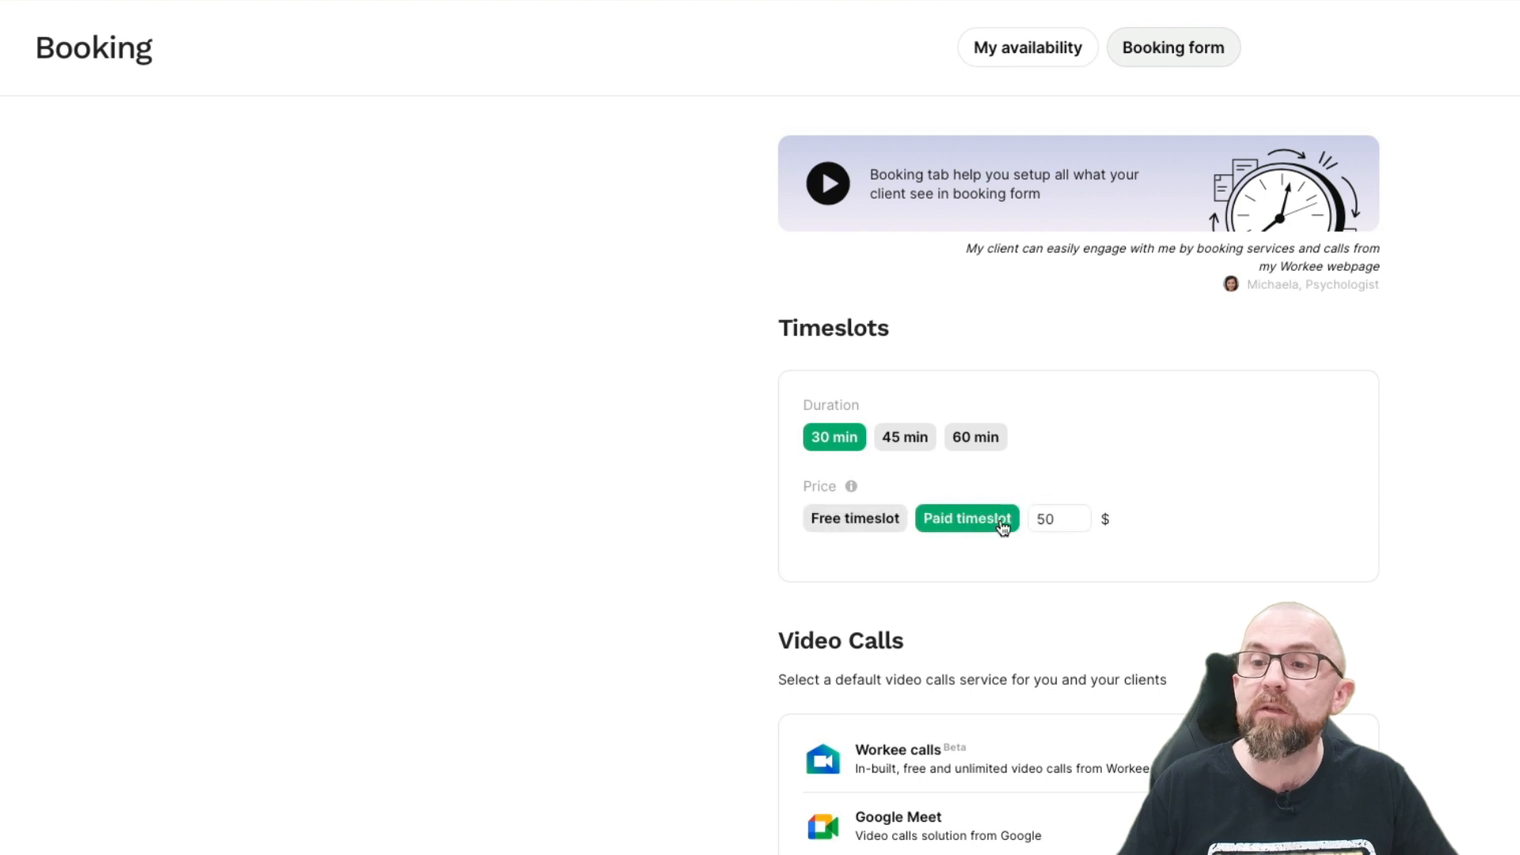
left_click(993, 444)
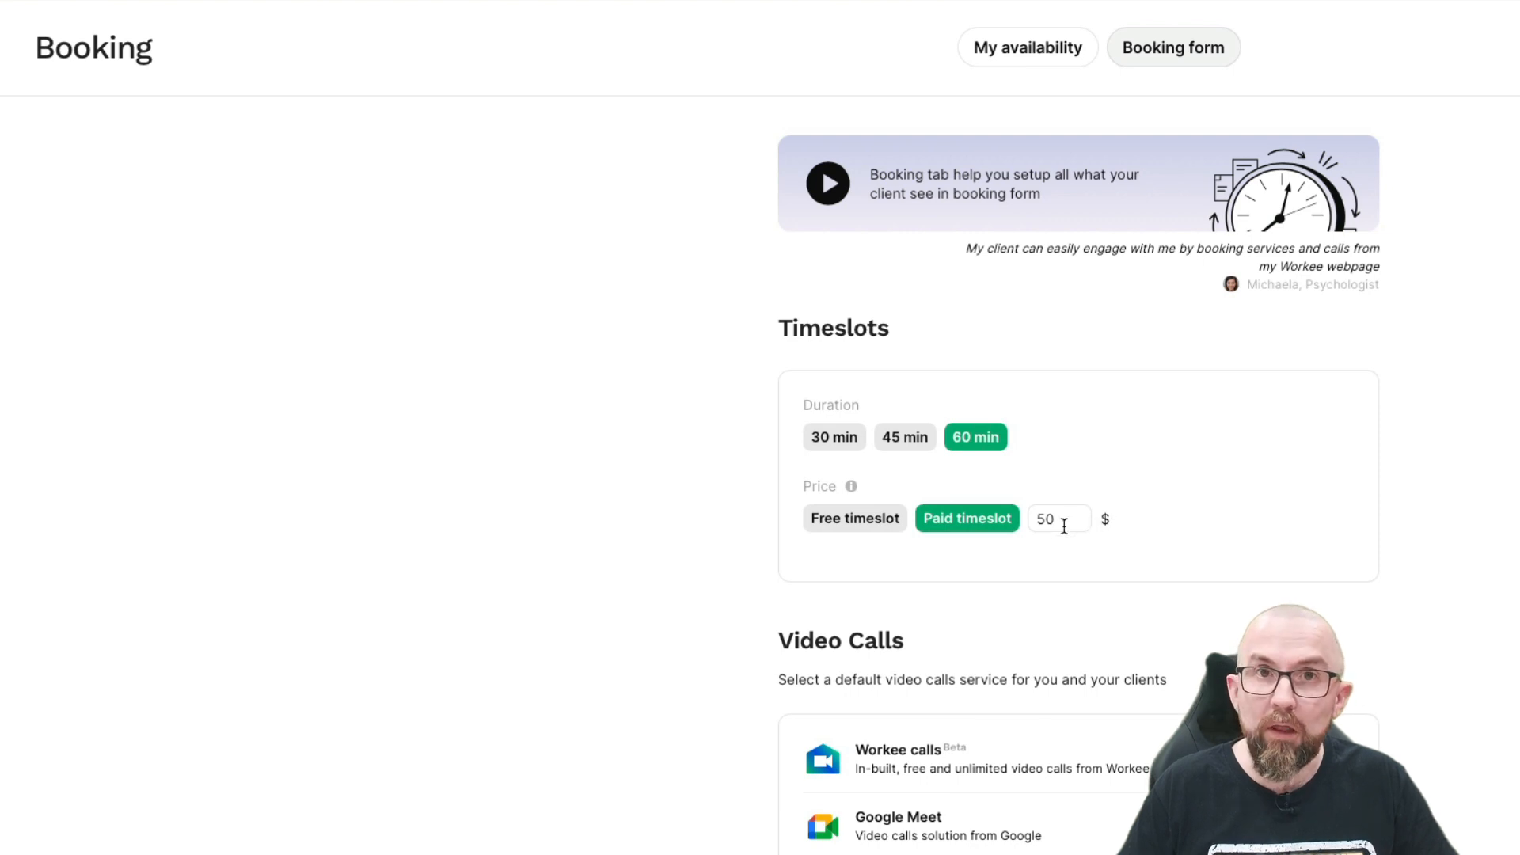
scroll(972, 674, "down", 1)
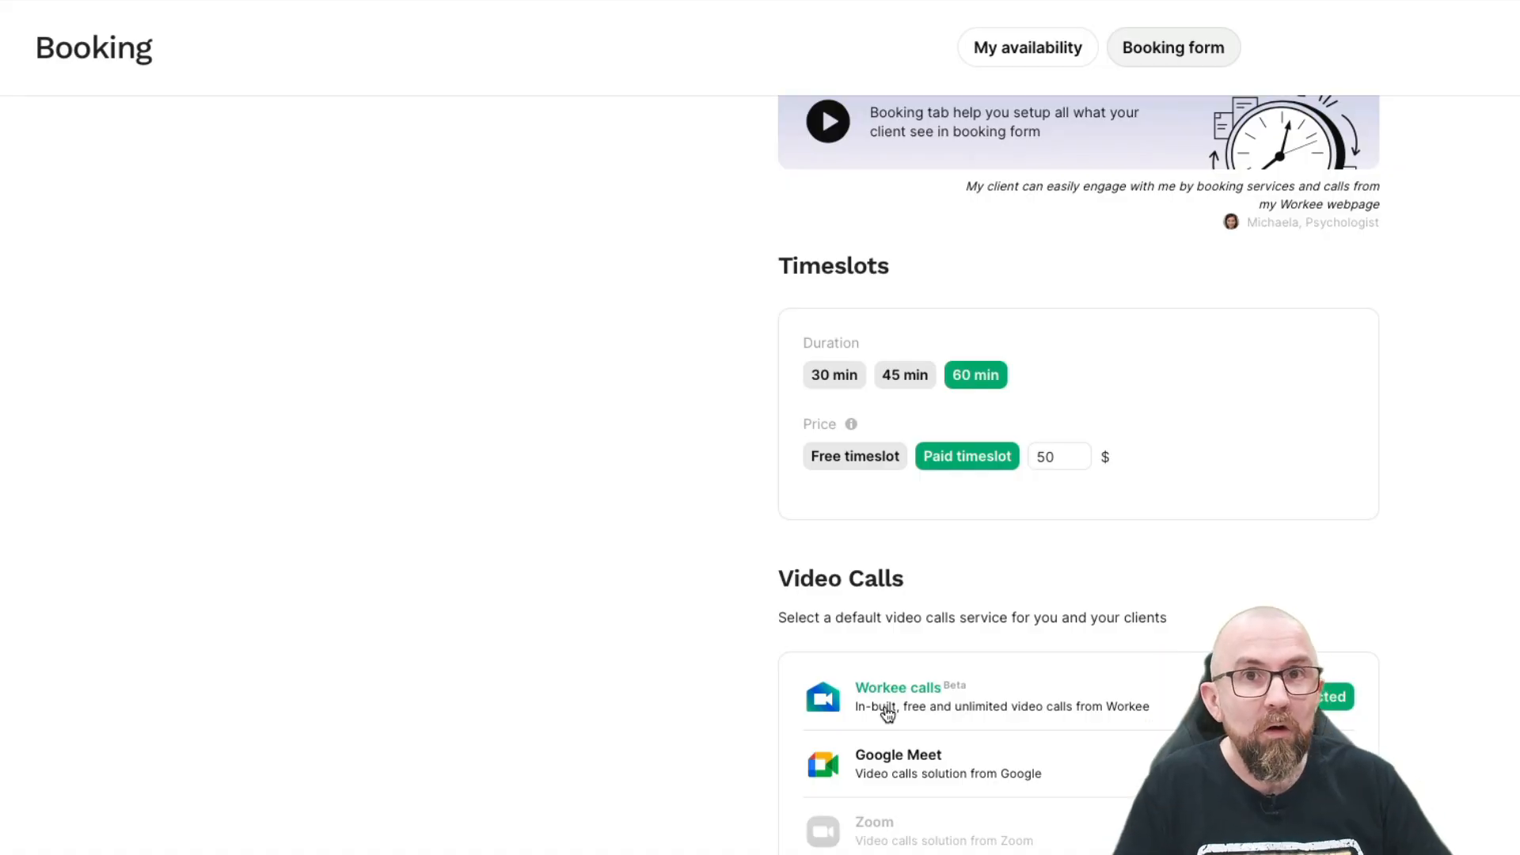
scroll(885, 710, "down", 3)
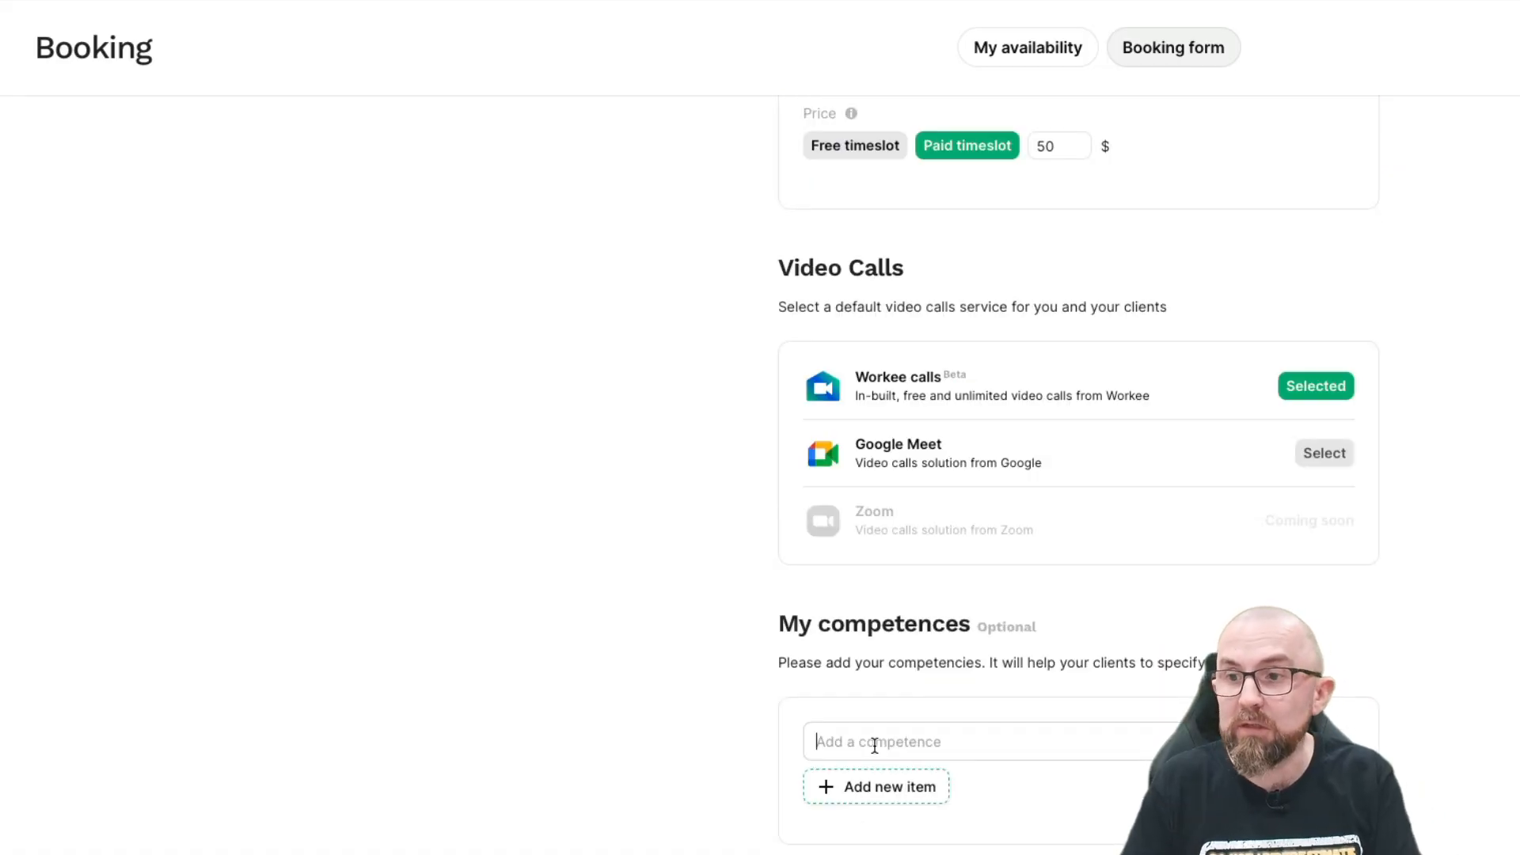
type("Funnel Growth")
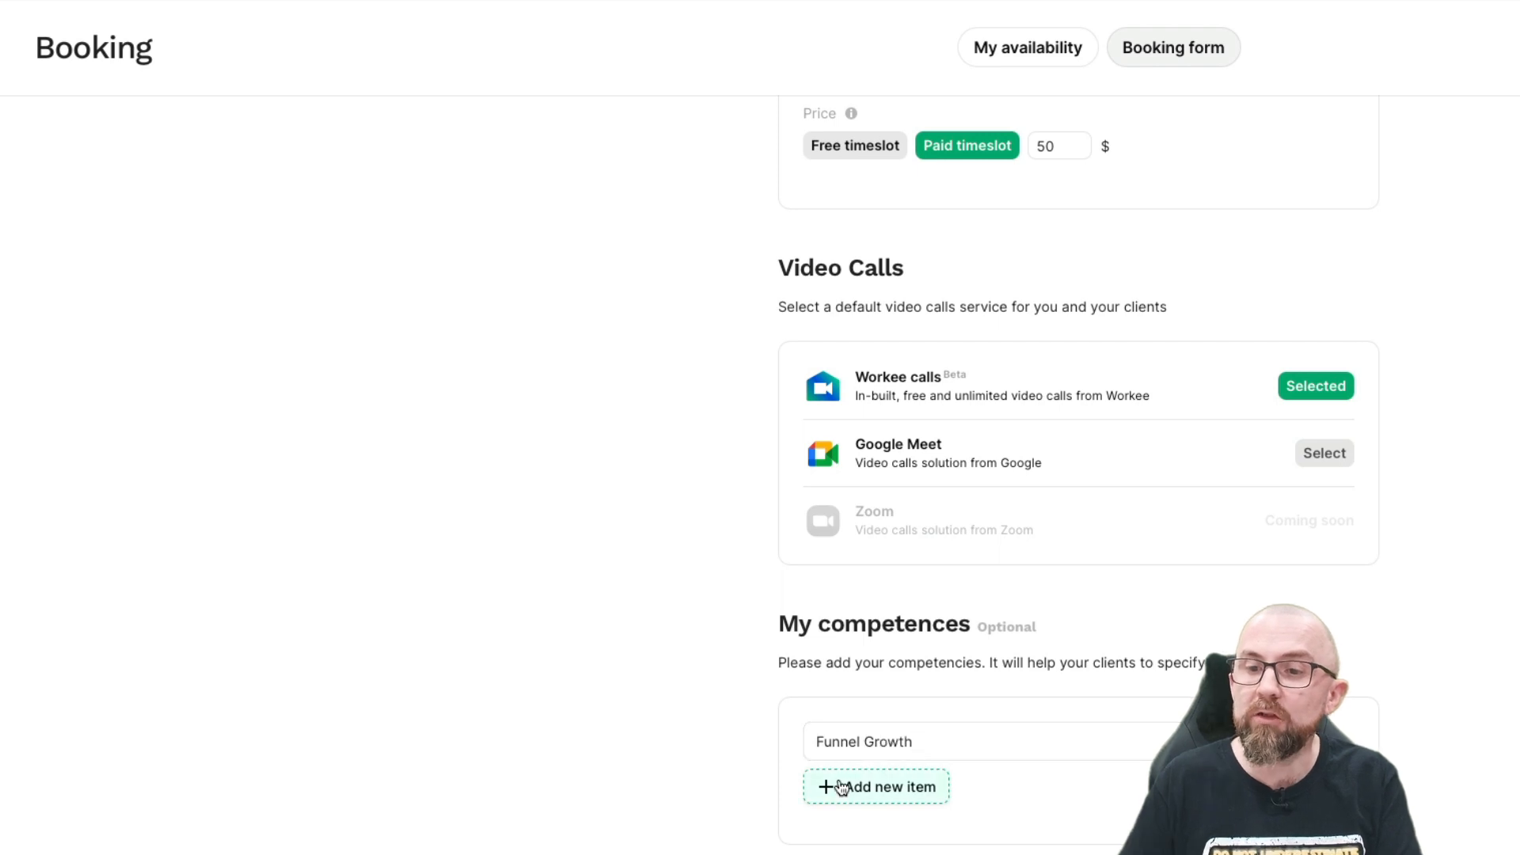
- Add new competence entries for Funnel Growth and Website overview
left_click(842, 788)
type("Website over")
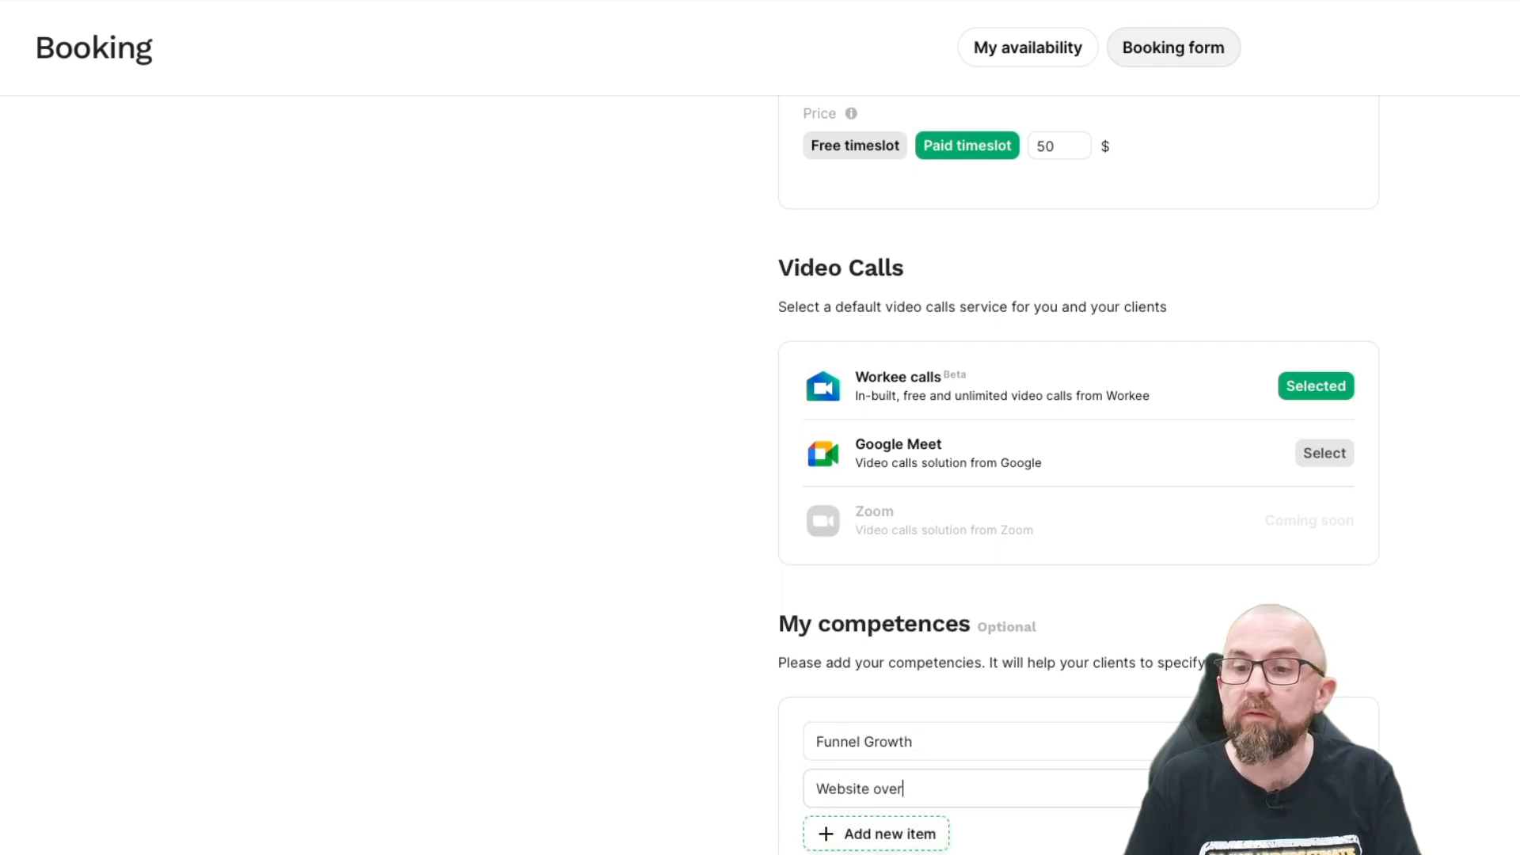
type("view")
left_click(876, 832)
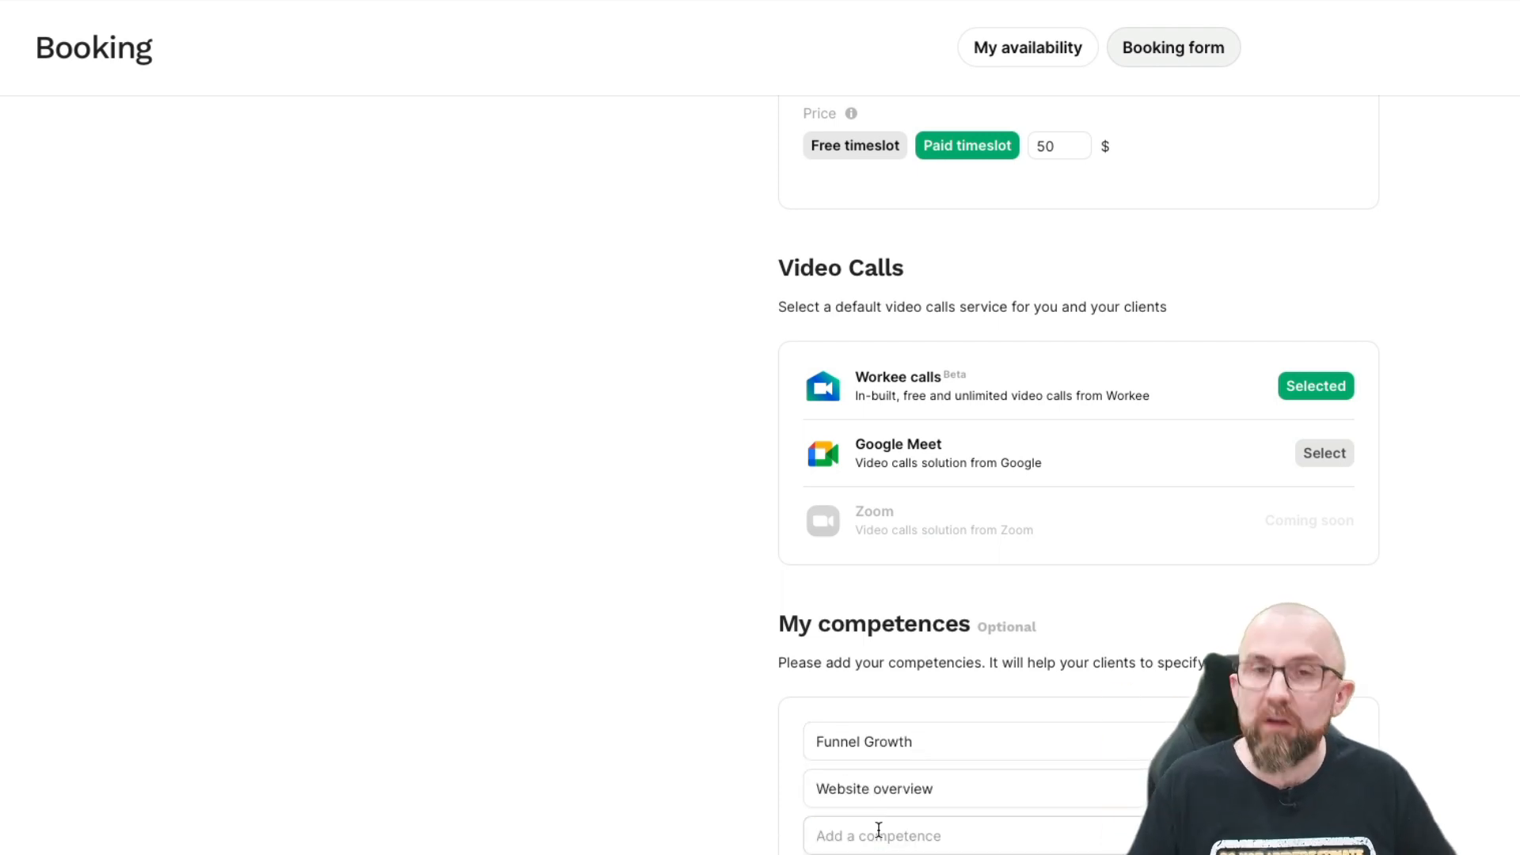
left_click(879, 832)
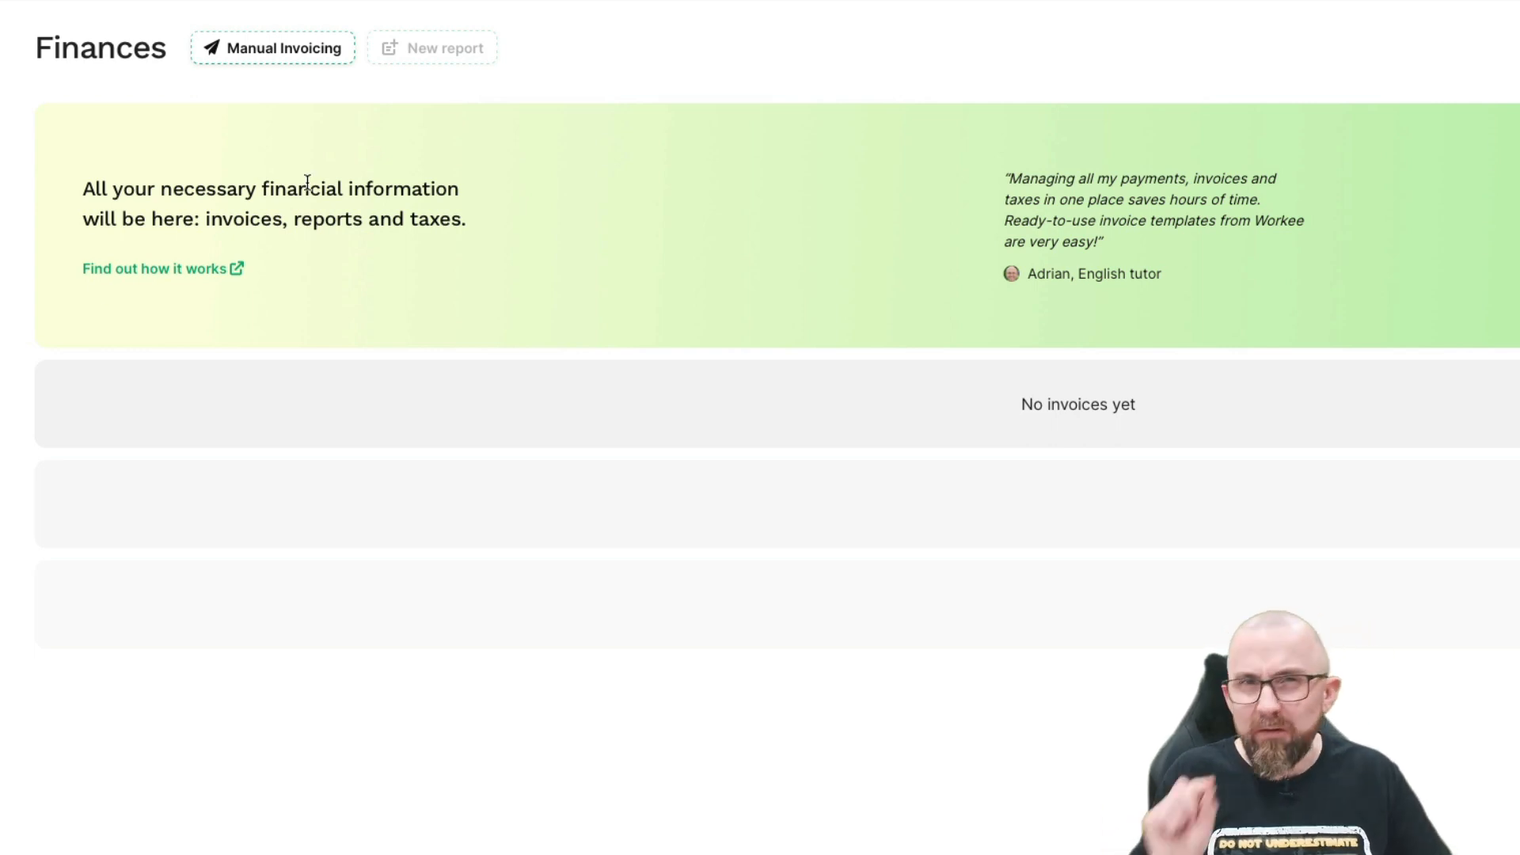
- Start a blank manual invoice and visit its recipient message field
left_click(304, 55)
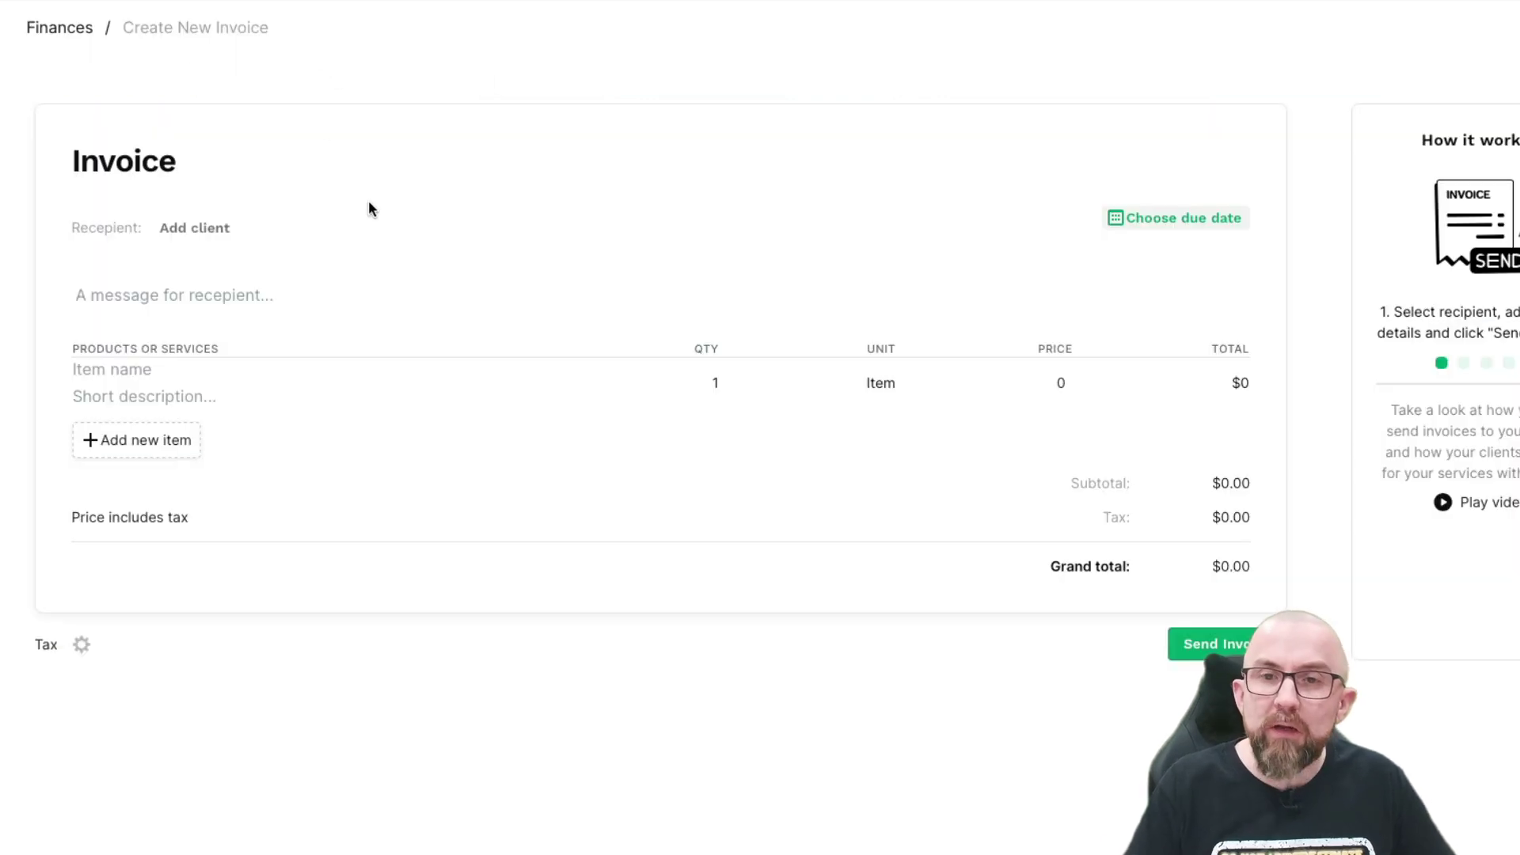
left_click(150, 294)
left_click(613, 480)
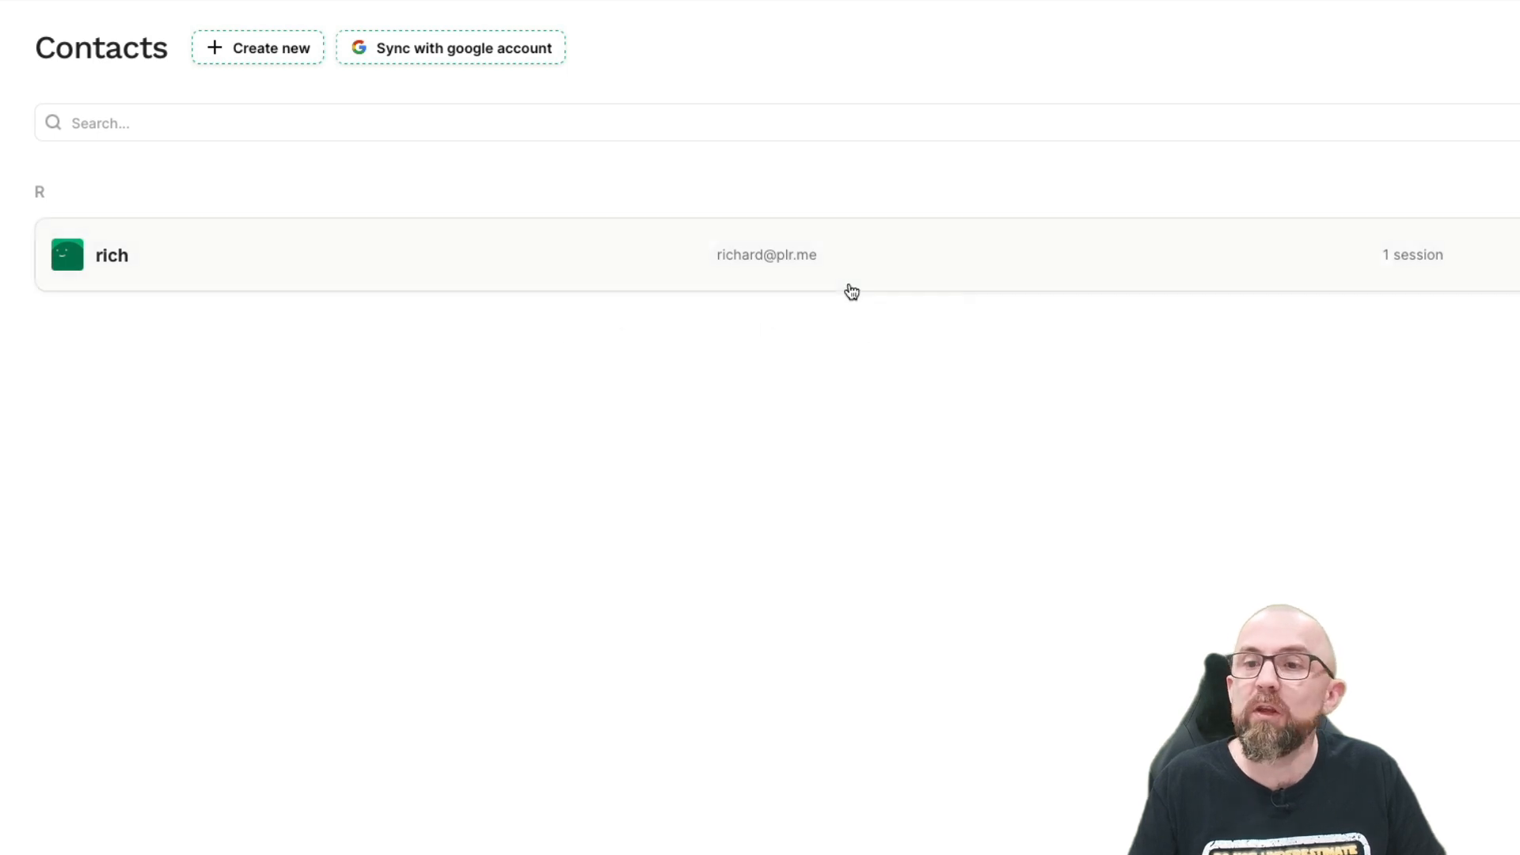
- Review the contact's information, sessions and notes tabs
left_click(214, 255)
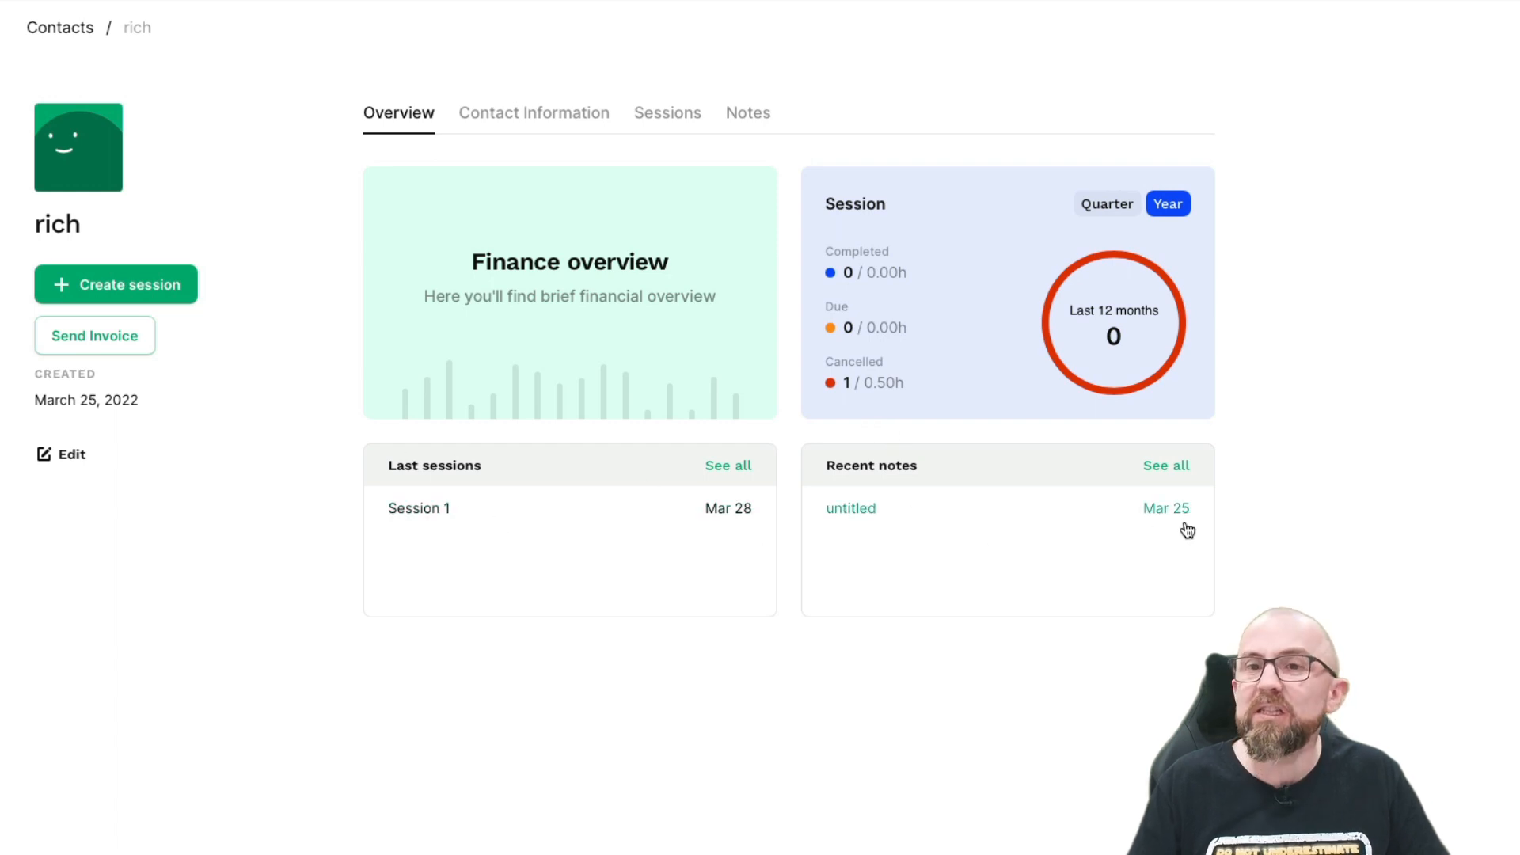
left_click(547, 118)
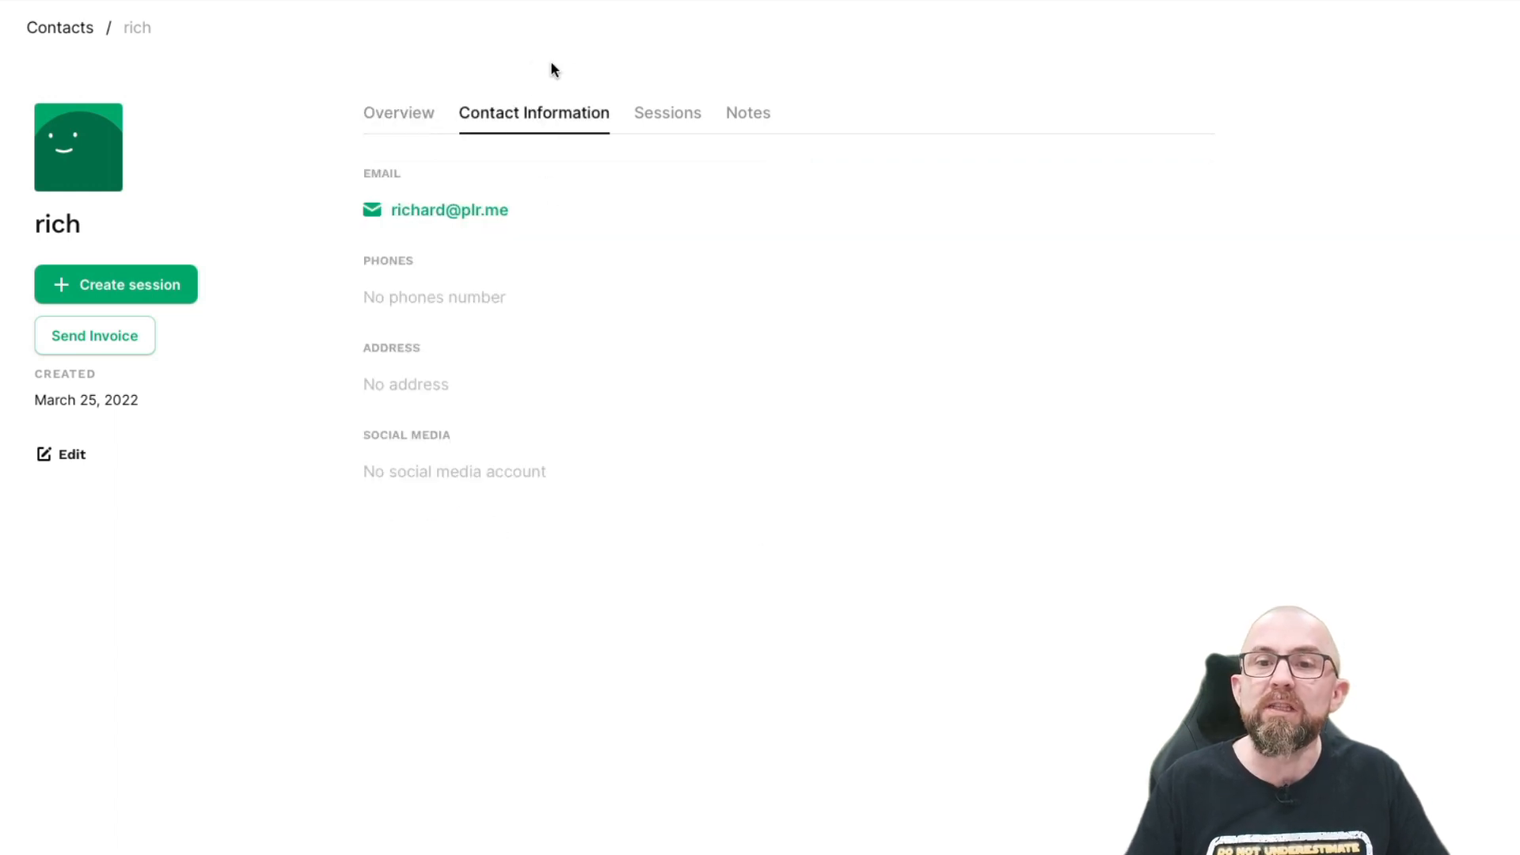
left_click(664, 118)
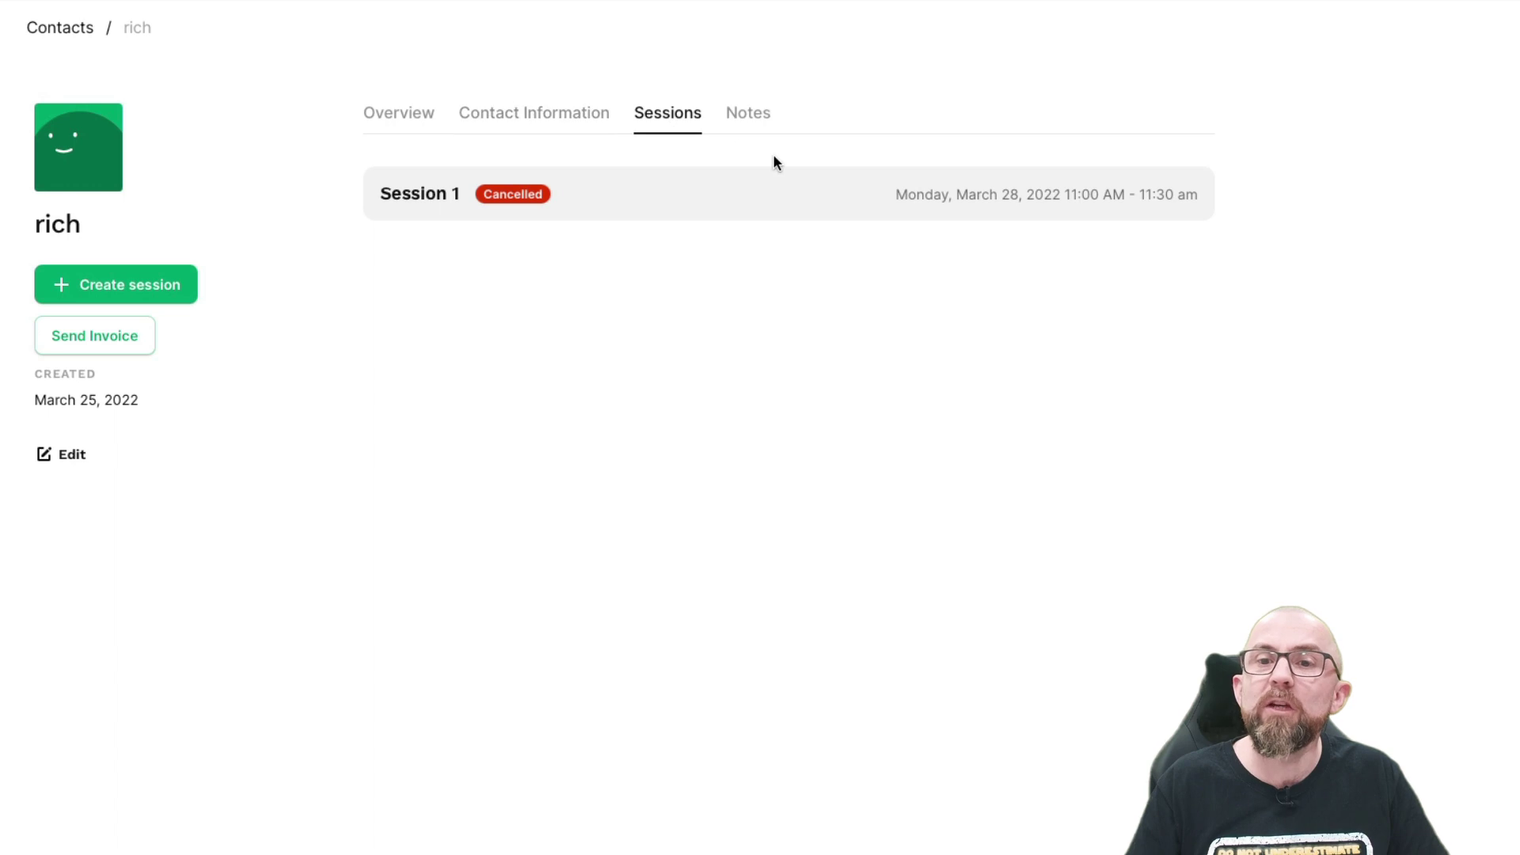
left_click(754, 118)
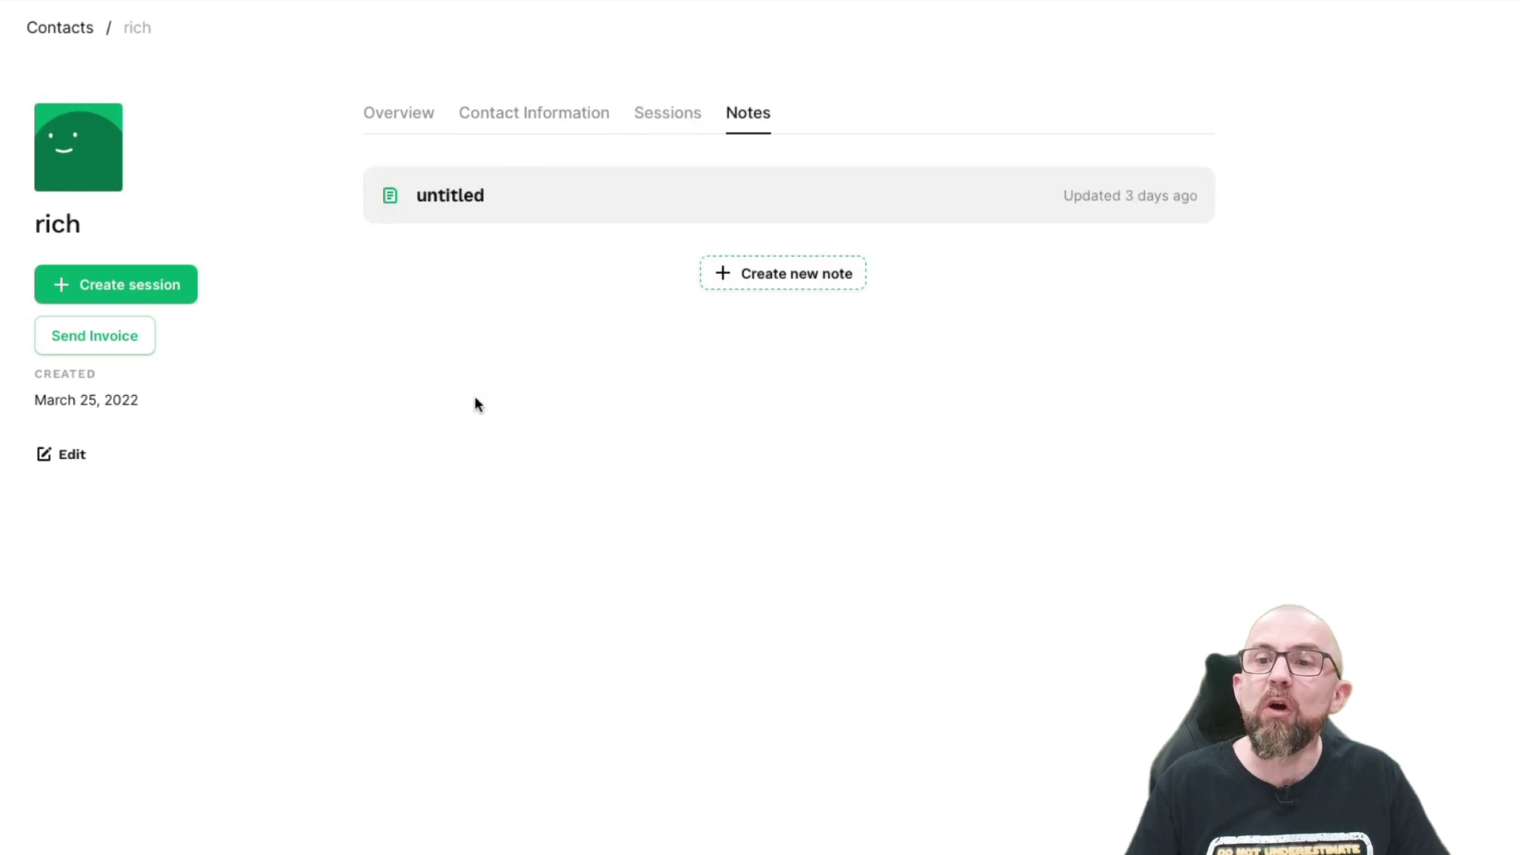
- View the untitled note and dismiss it with Escape
left_click(442, 201)
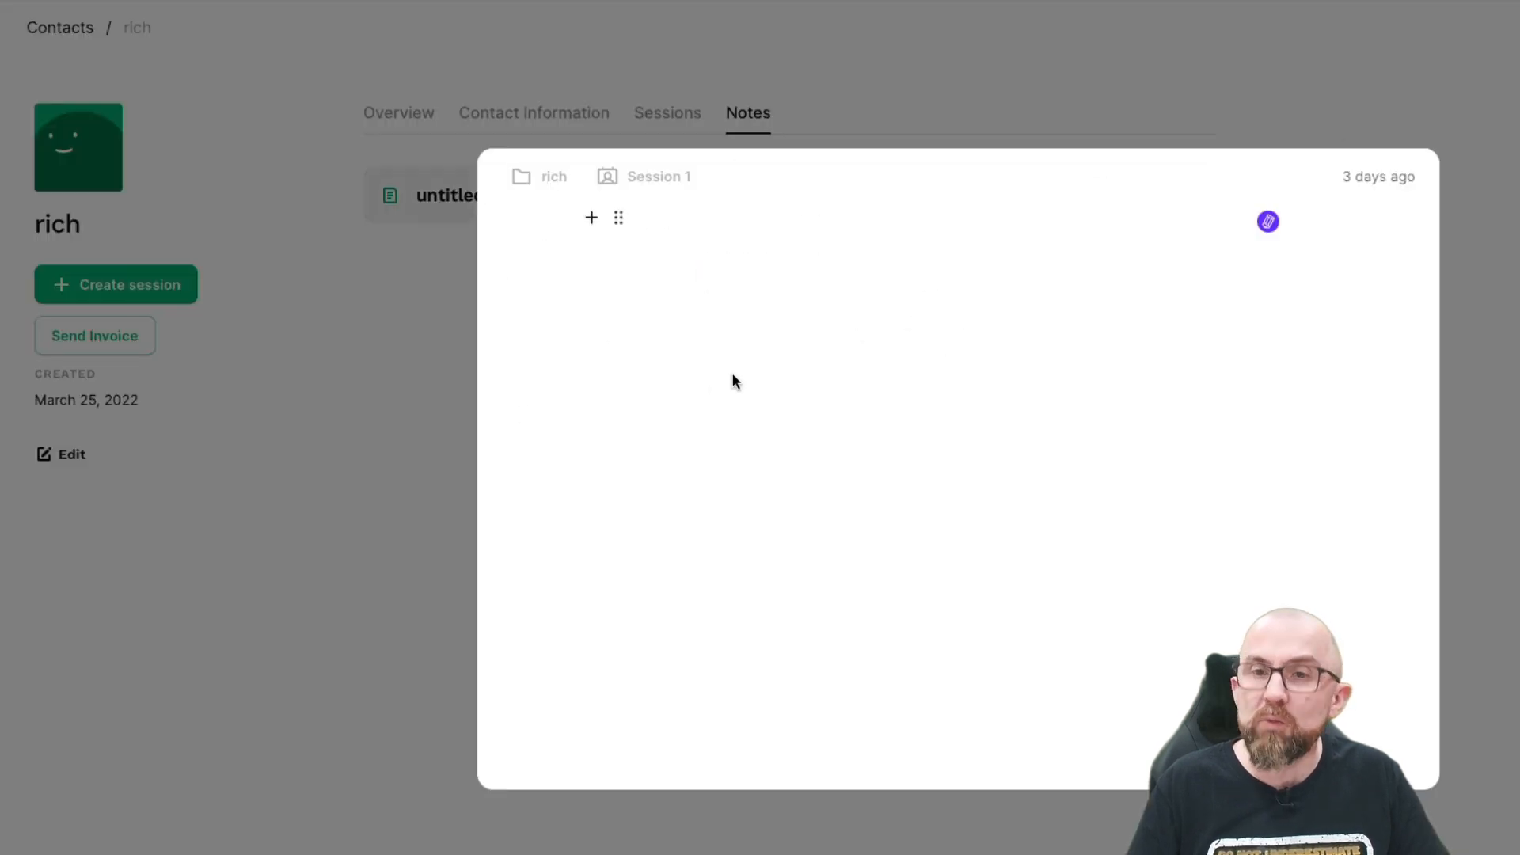
key("Escape")
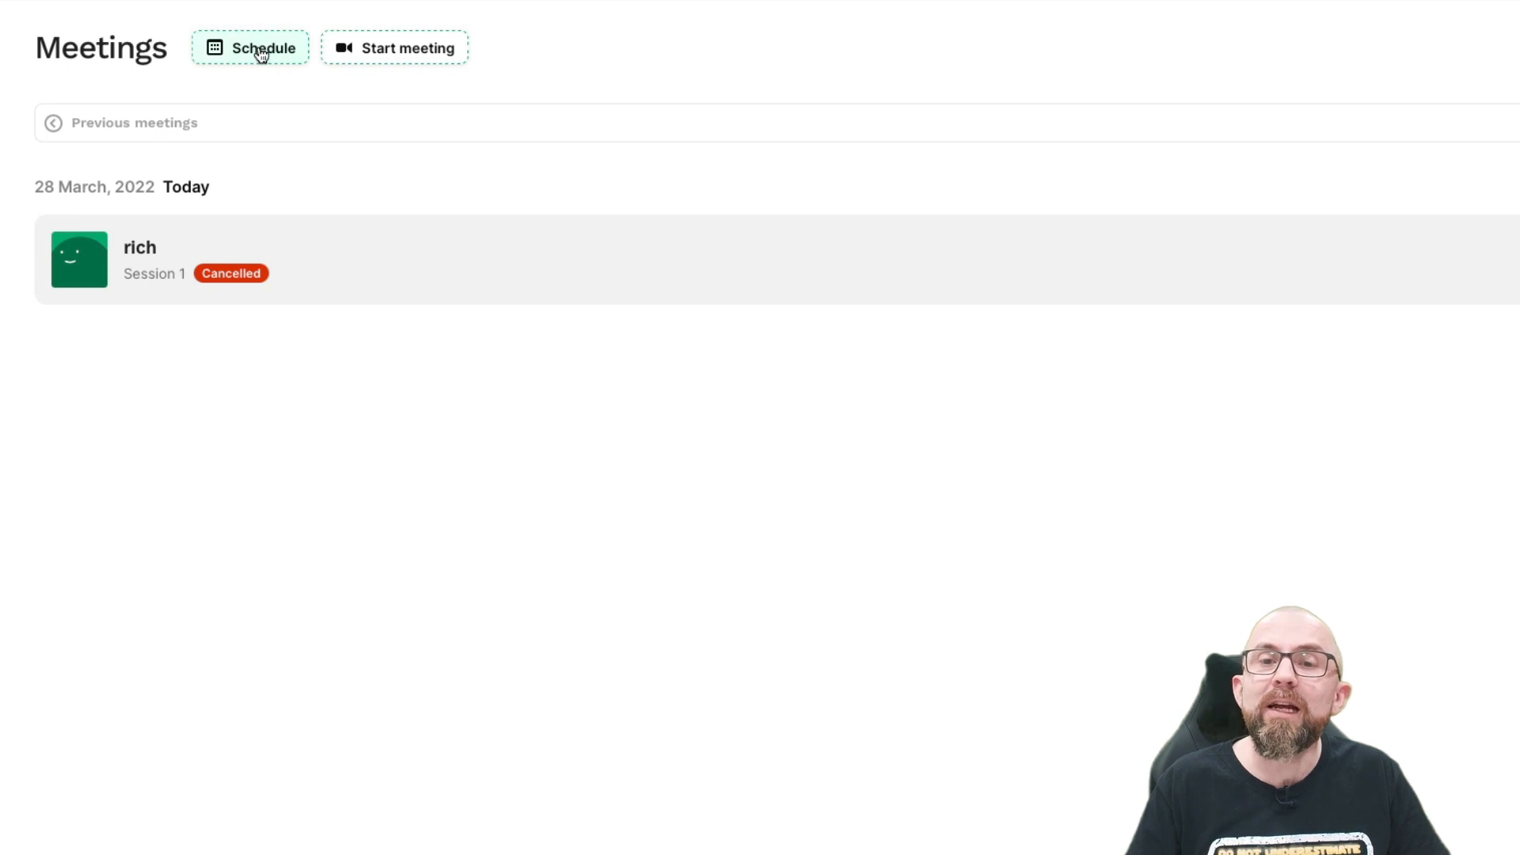
- Check the Schedule form, then start an instant video meeting
left_click(261, 53)
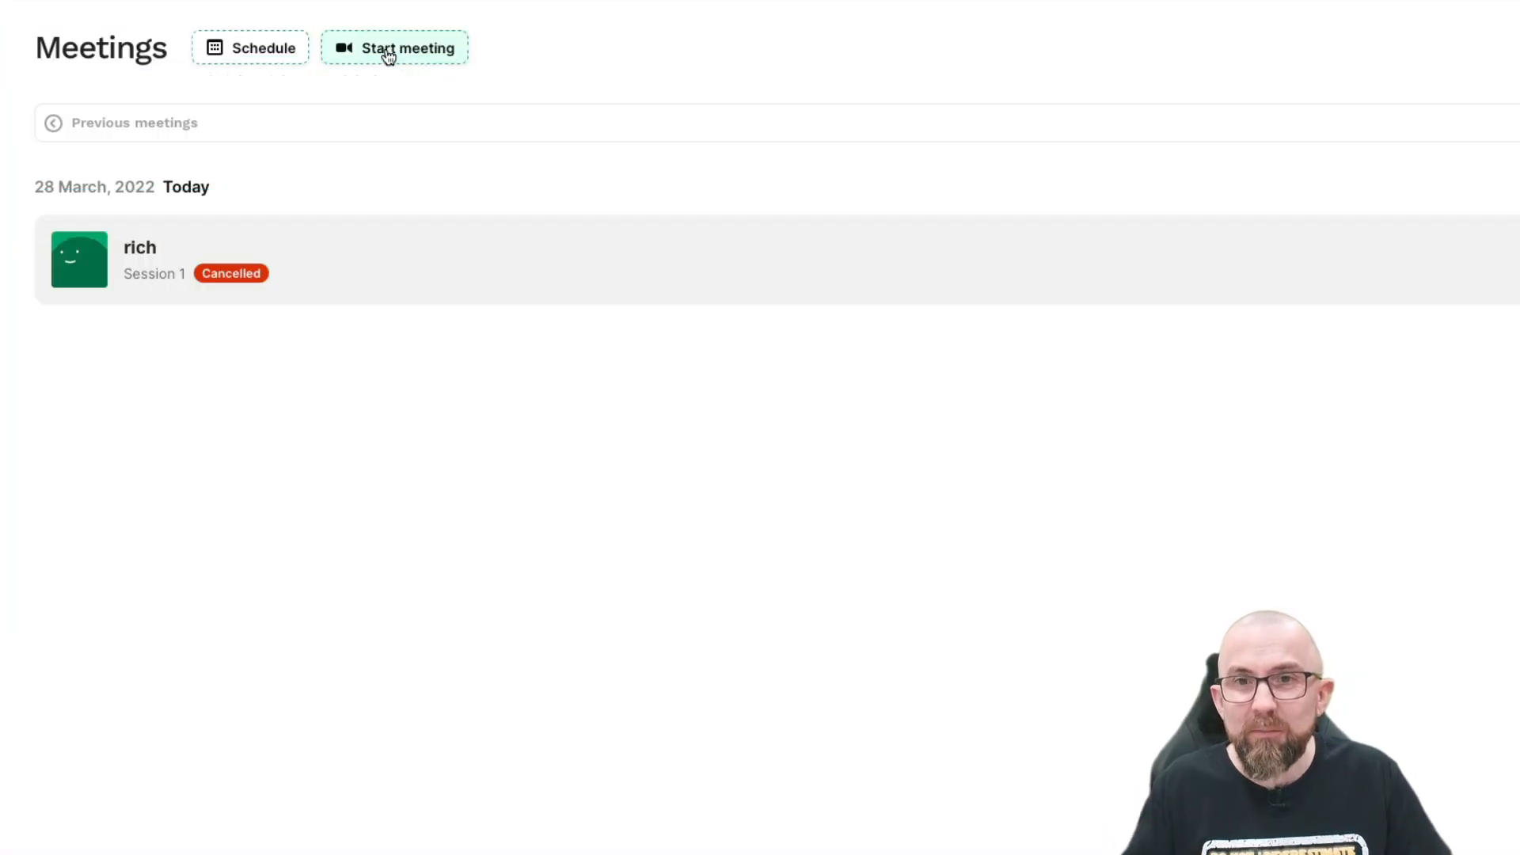
left_click(388, 54)
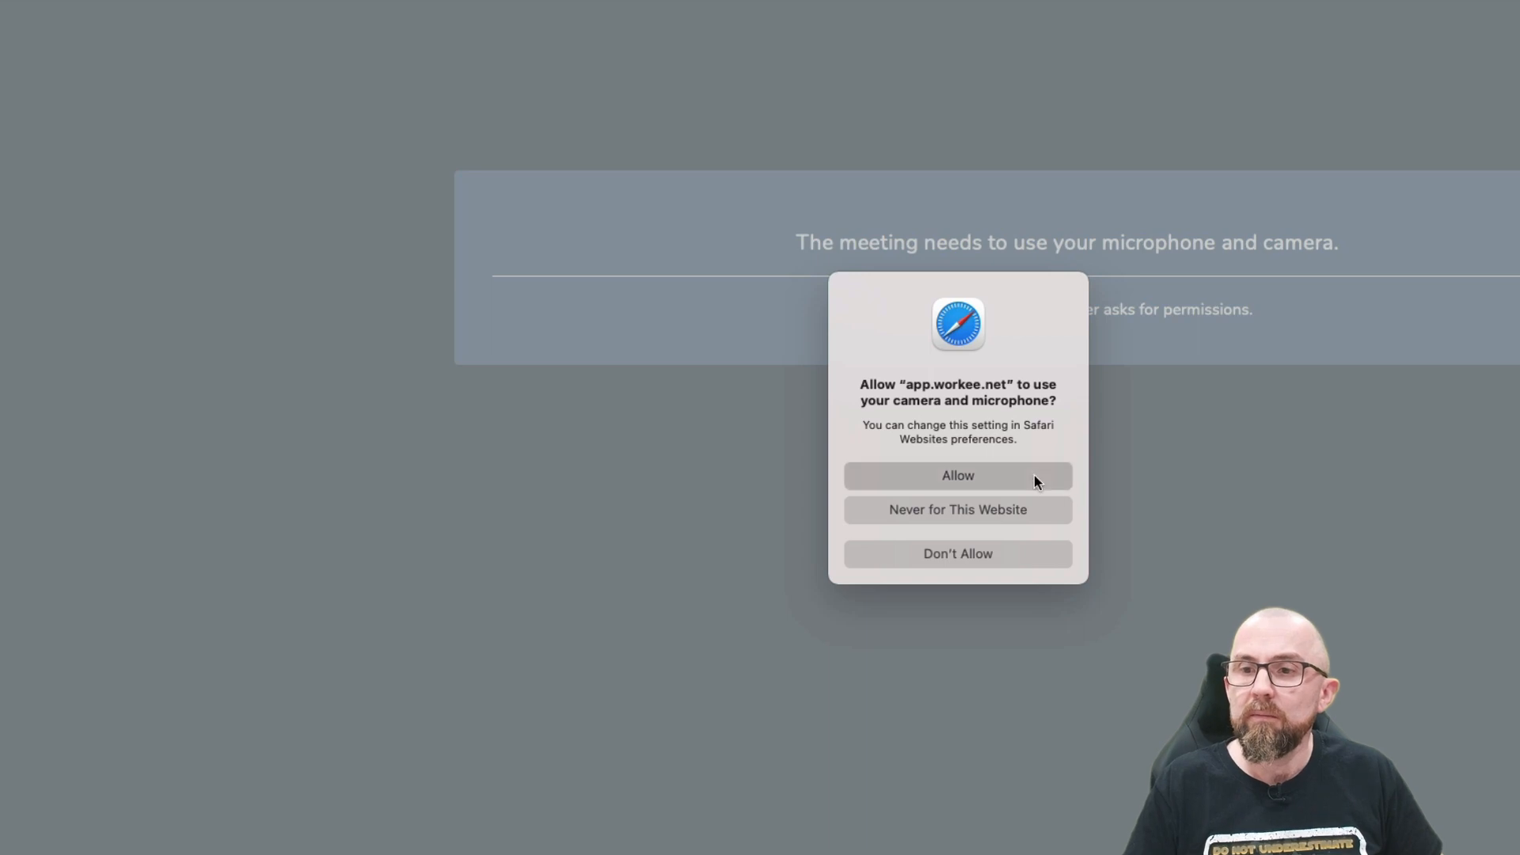
- Allow Safari camera and microphone access for the Workee meeting
left_click(959, 476)
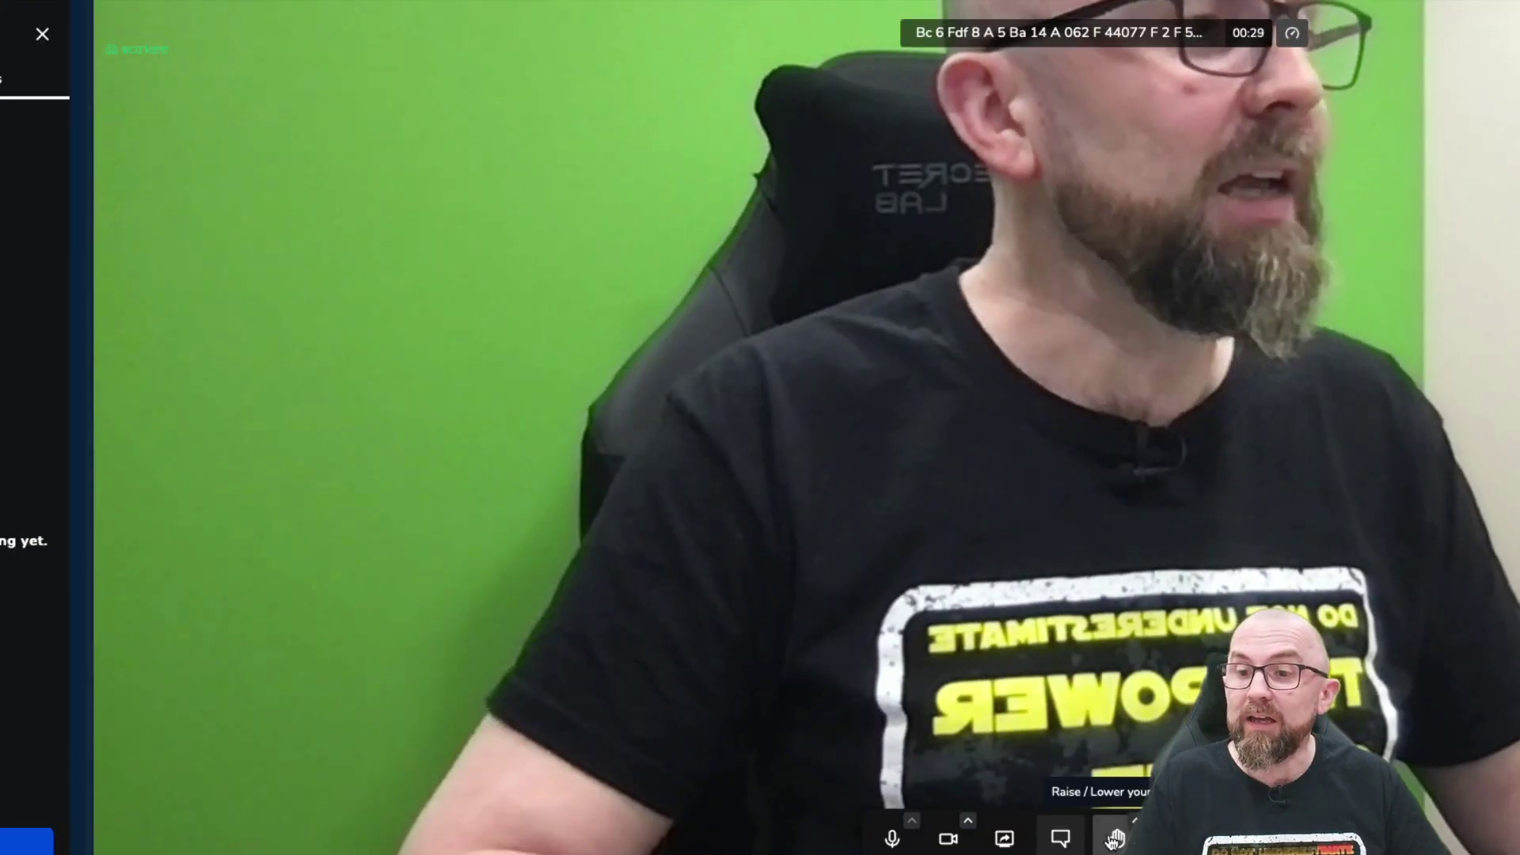
- Raise and lower a hand, then switch the meeting to tile layout
left_click(1114, 838)
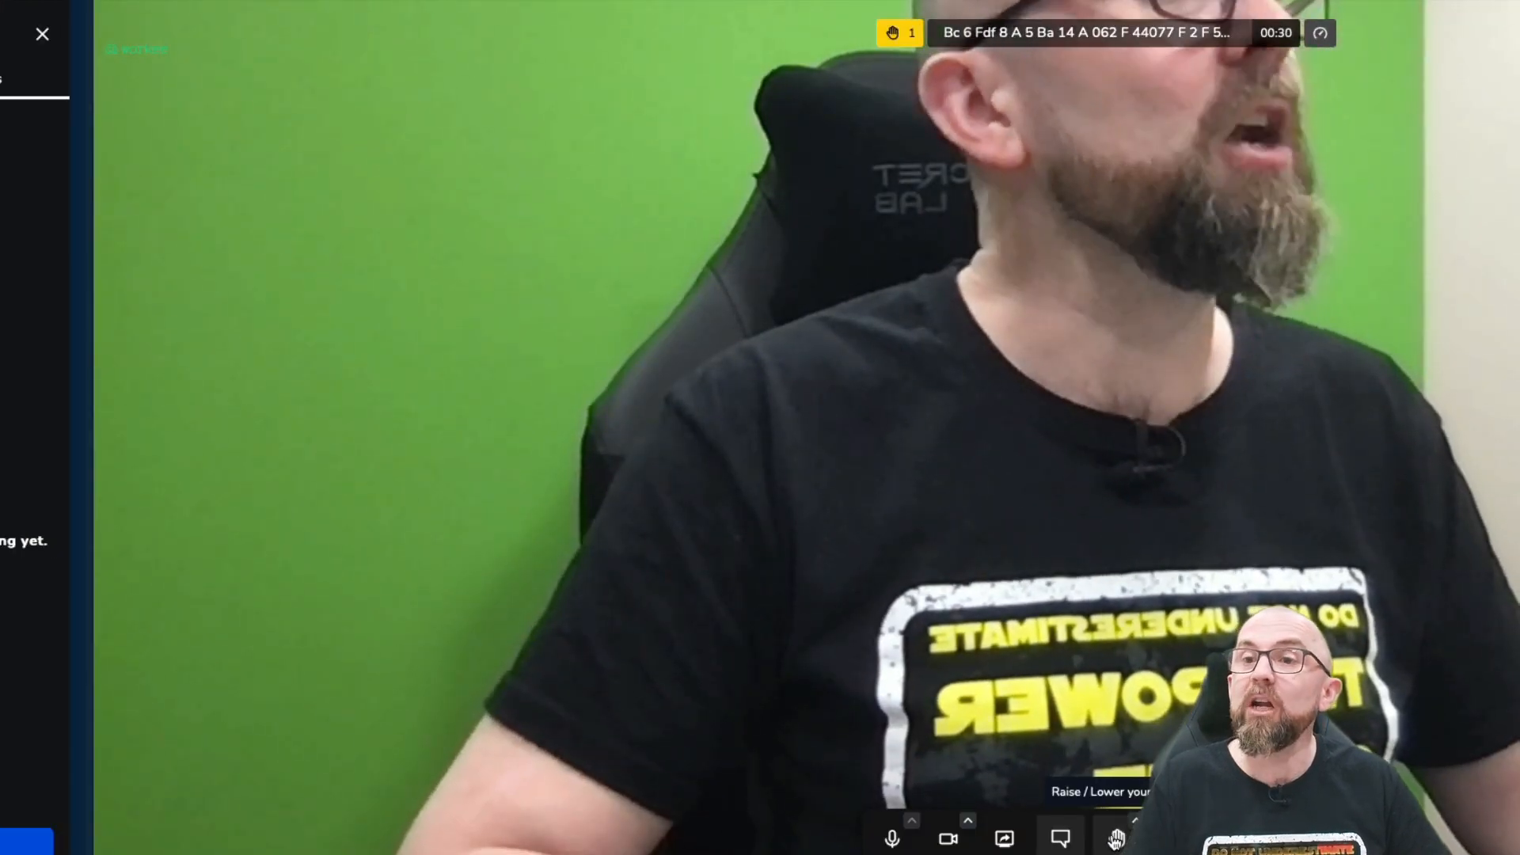
left_click(1114, 840)
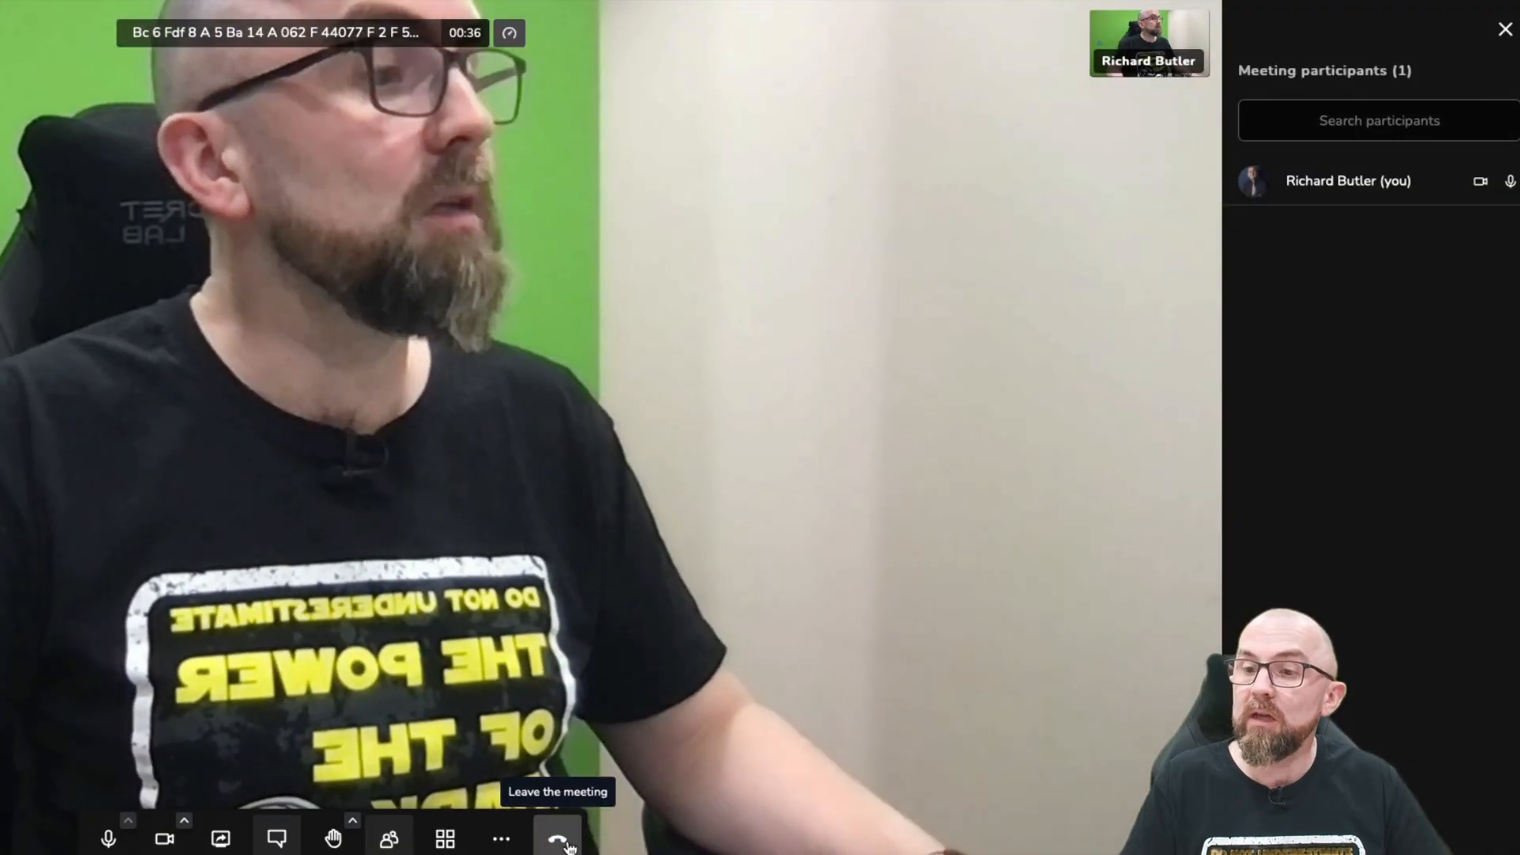
left_click(445, 838)
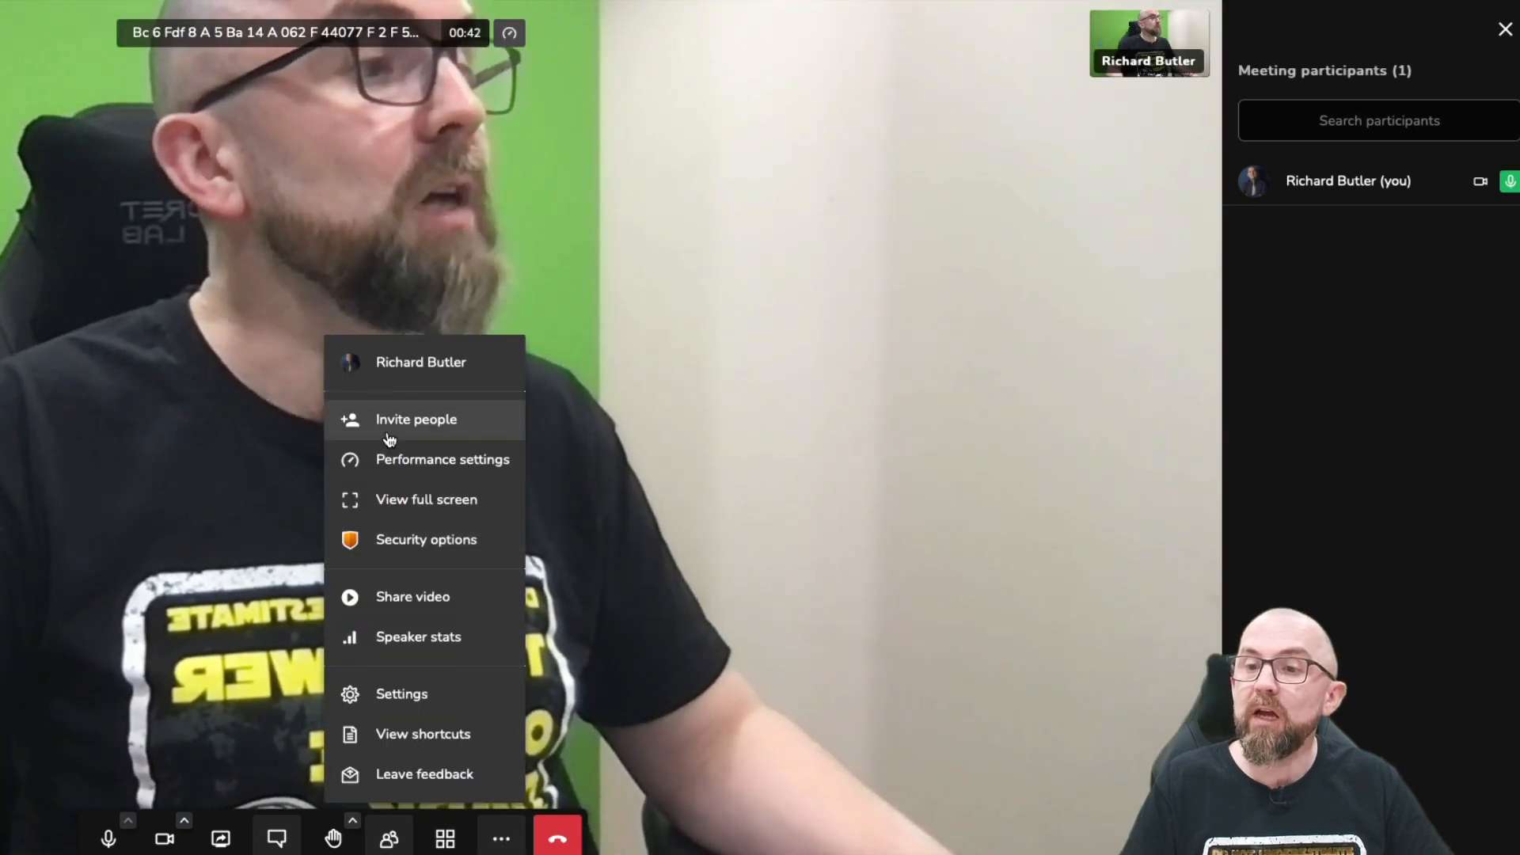
- Look at the Security options and Share video dialogs under More actions without changing anything
left_click(392, 540)
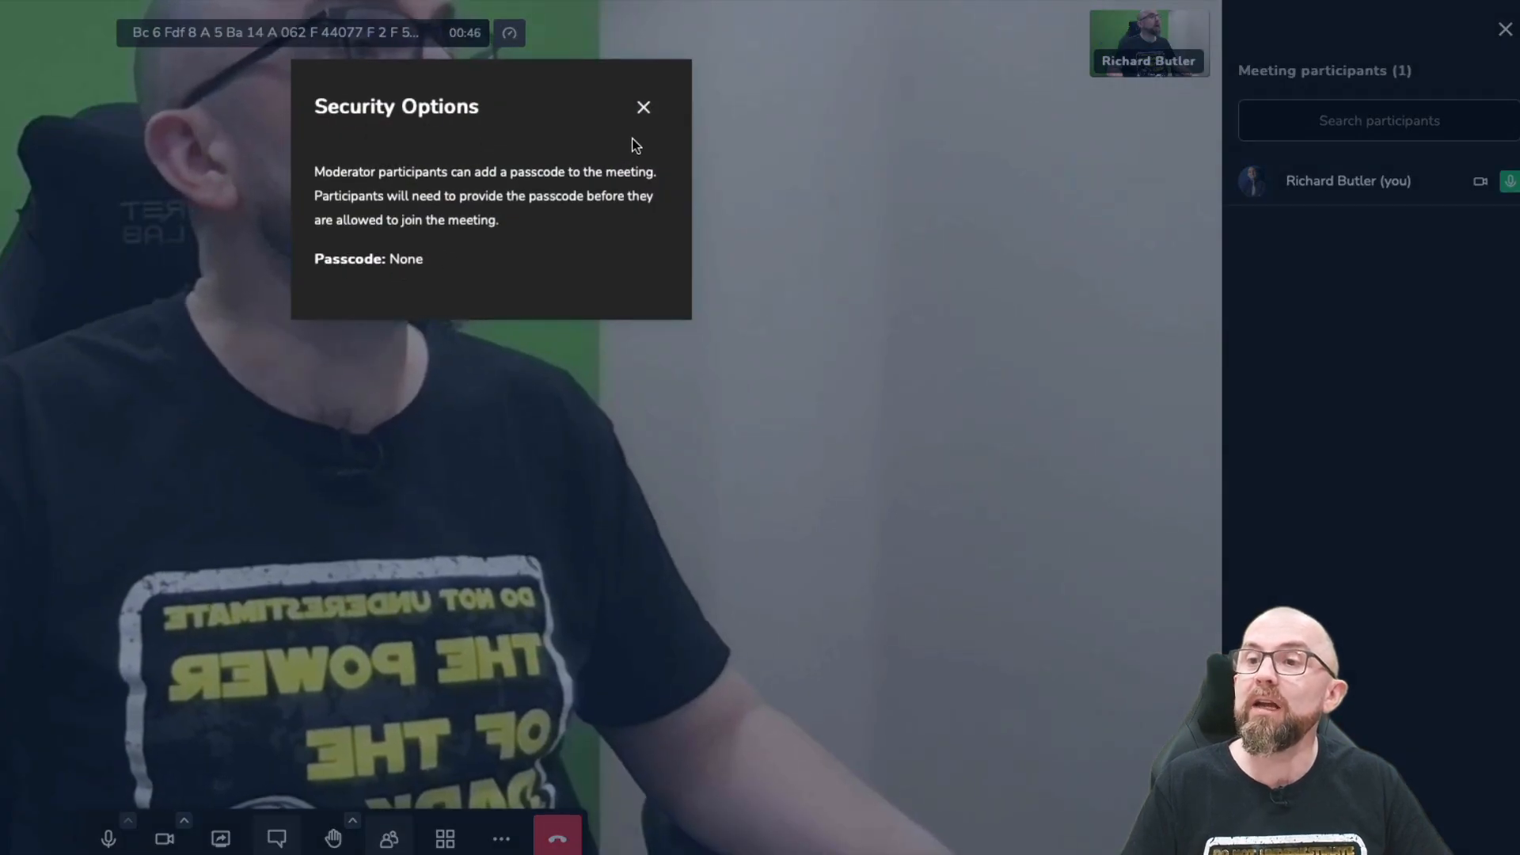
left_click(643, 111)
left_click(500, 838)
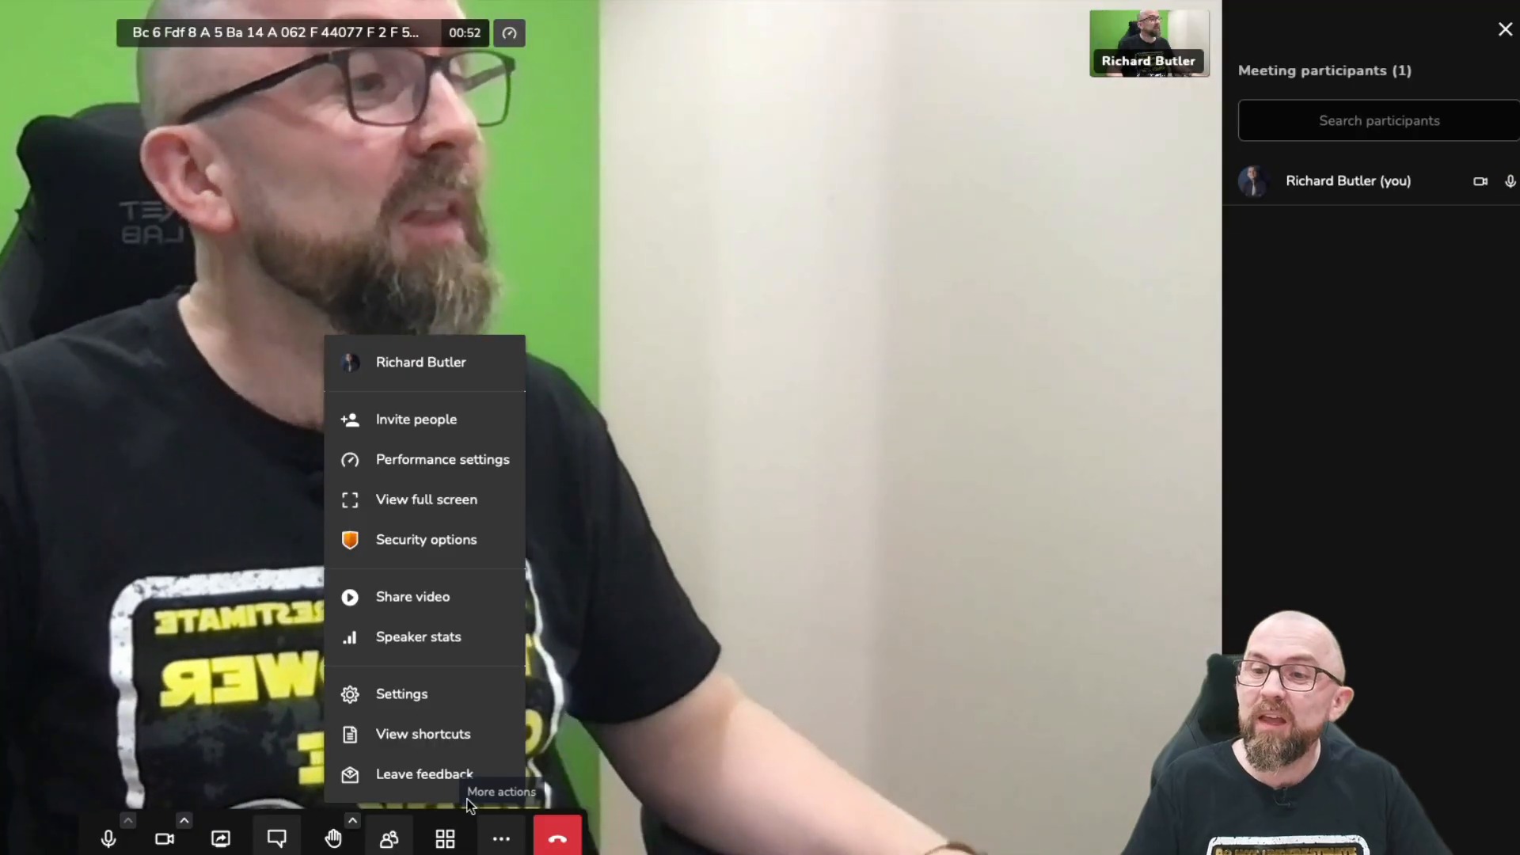
left_click(413, 598)
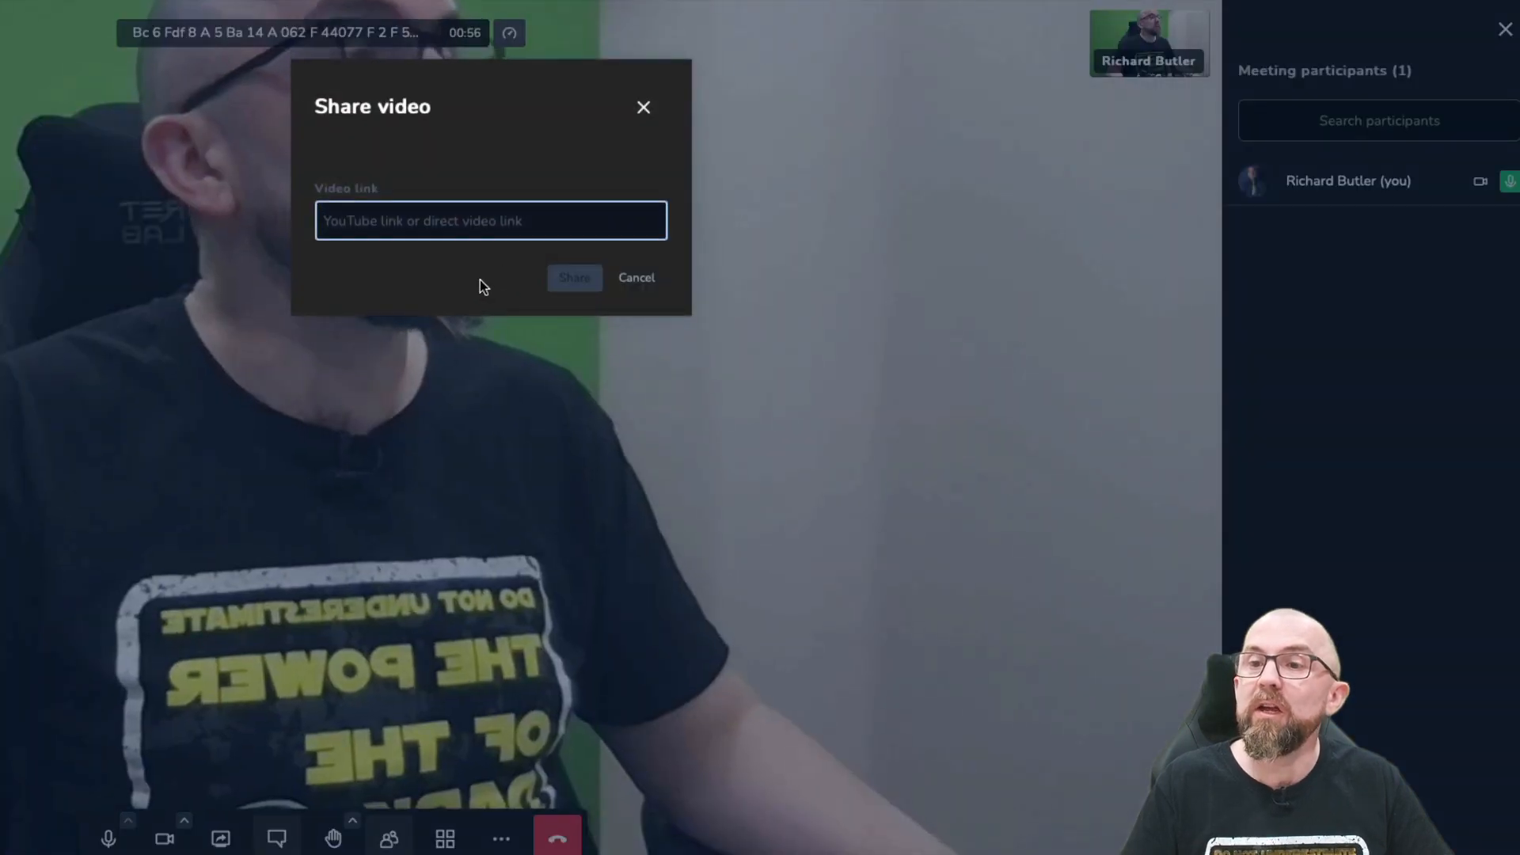
left_click(646, 110)
- Bring up the meeting's extra actions menu again
left_click(500, 839)
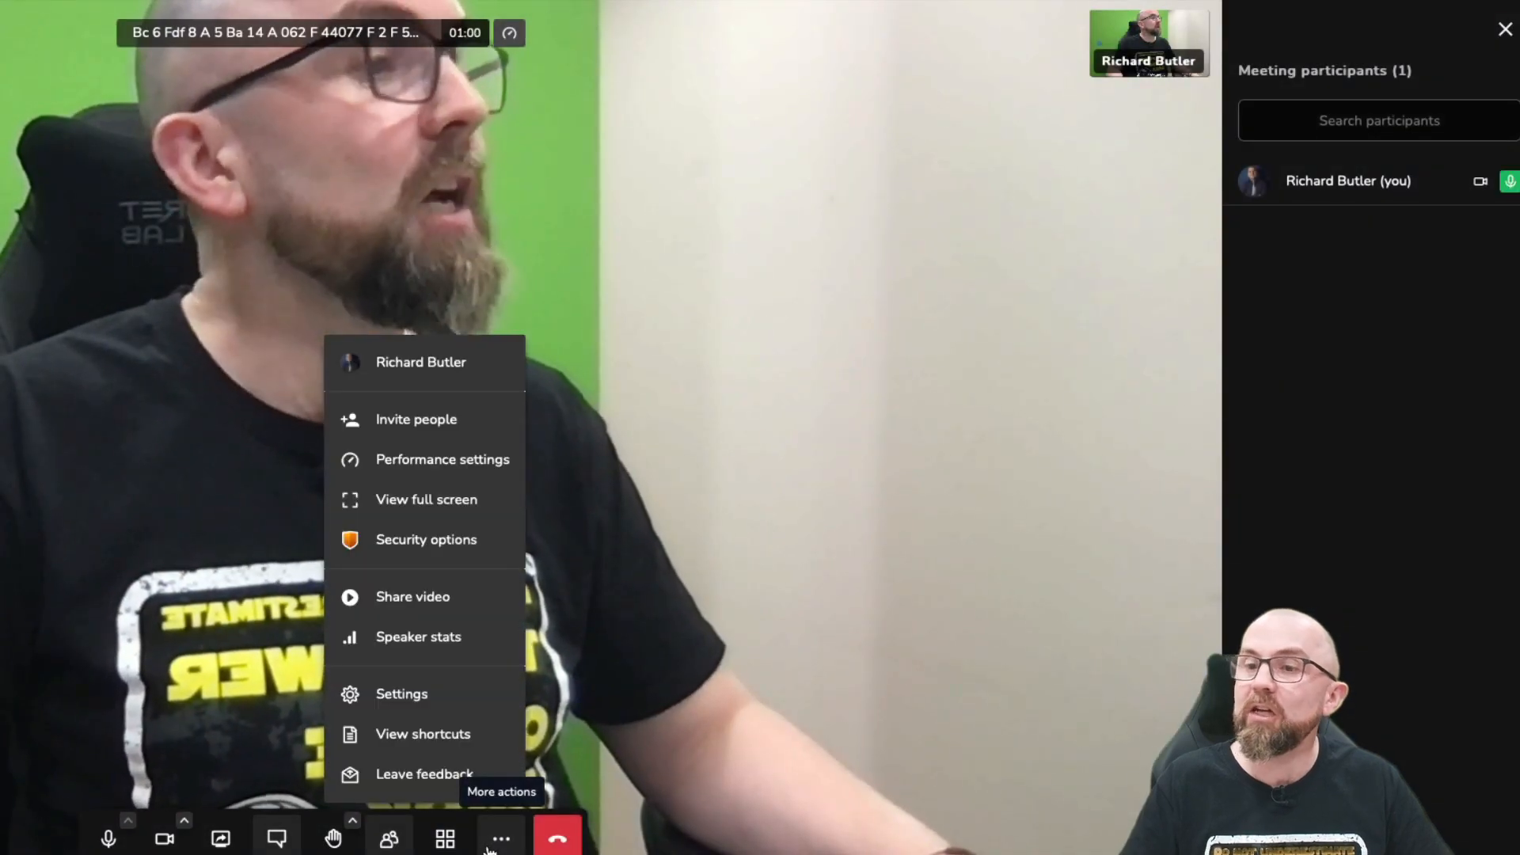